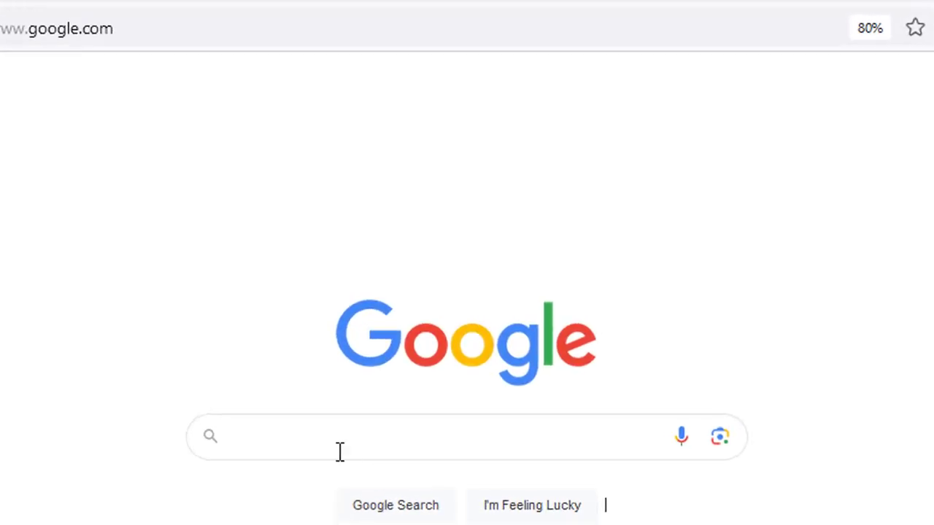
Search Google for 'how to do seo' and scroll through the results.
{"action": "left_click", "coordinate": [314, 438]}
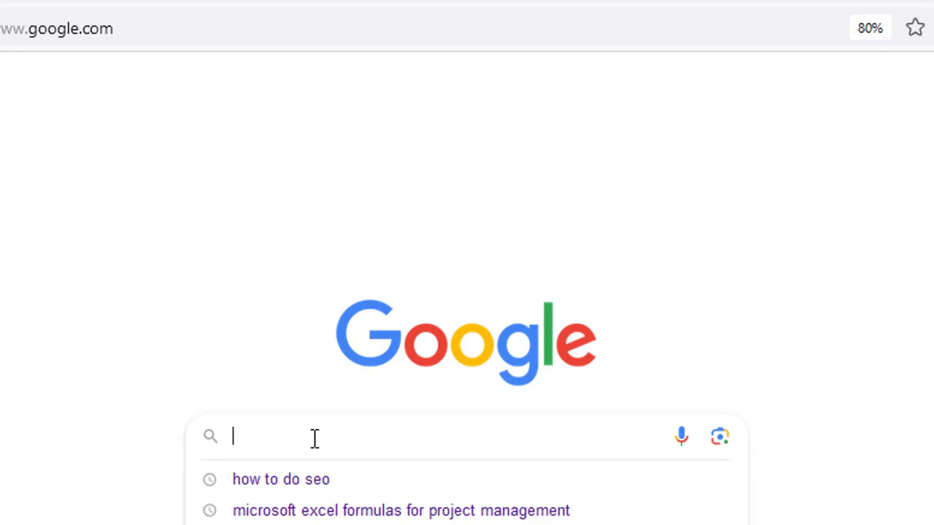
{"action": "left_click", "coordinate": [300, 484]}
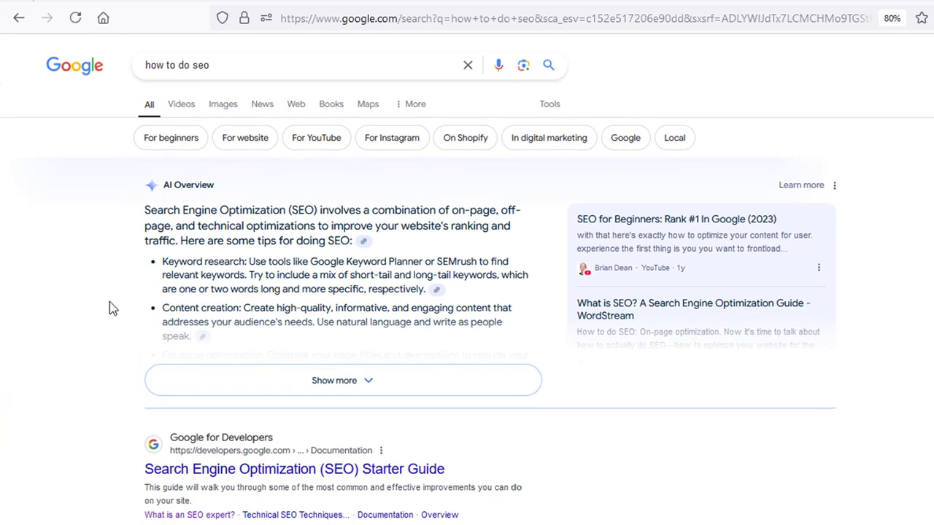
{"action": "scroll", "coordinate": [110, 301], "scroll_direction": "down", "scroll_amount": 3}
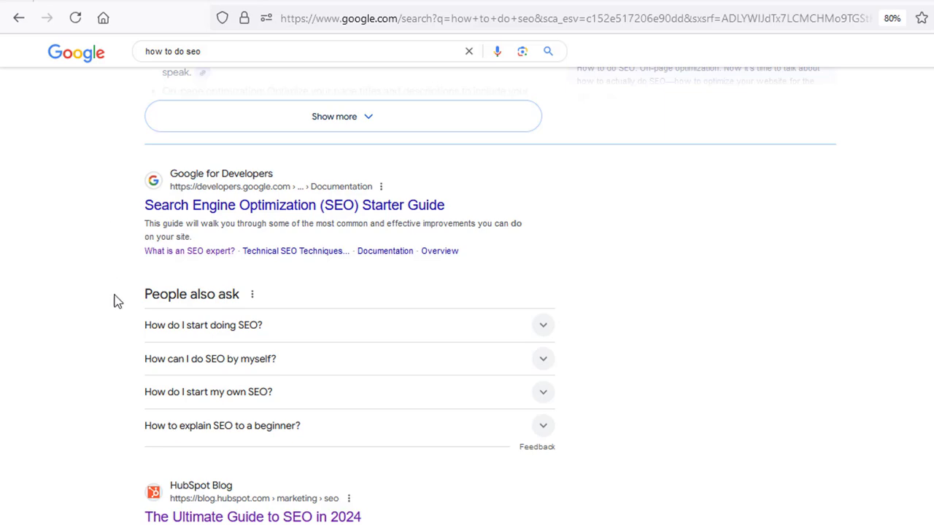
{"action": "scroll", "coordinate": [122, 450], "scroll_direction": "down", "scroll_amount": 4}
{"action": "scroll", "coordinate": [130, 228], "scroll_direction": "down", "scroll_amount": 4}
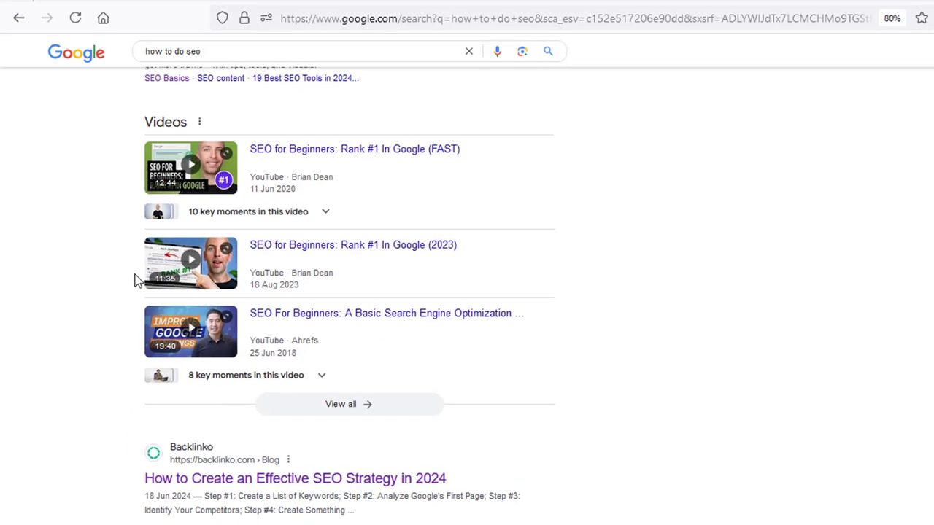
{"action": "scroll", "coordinate": [135, 280], "scroll_direction": "down", "scroll_amount": 2}
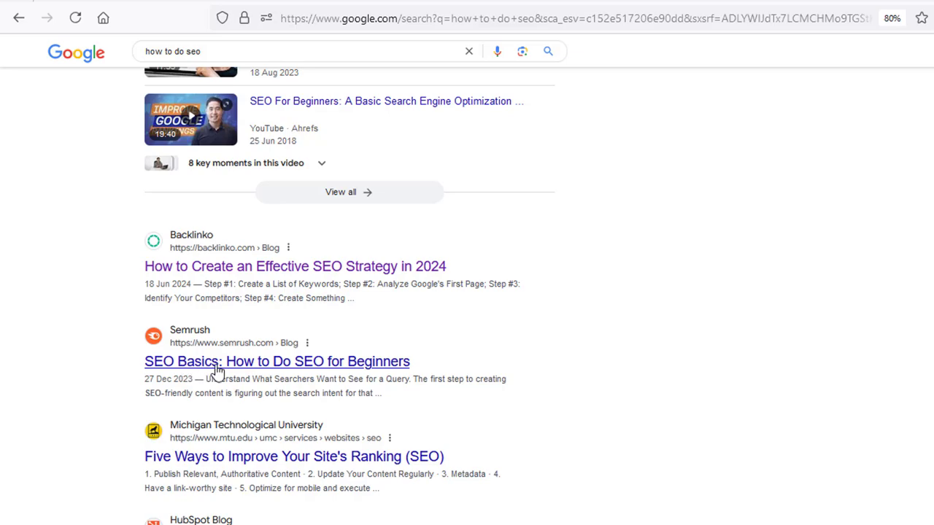
Open Semrush's SEO Basics article and read down from the top.
{"action": "left_click", "coordinate": [264, 373]}
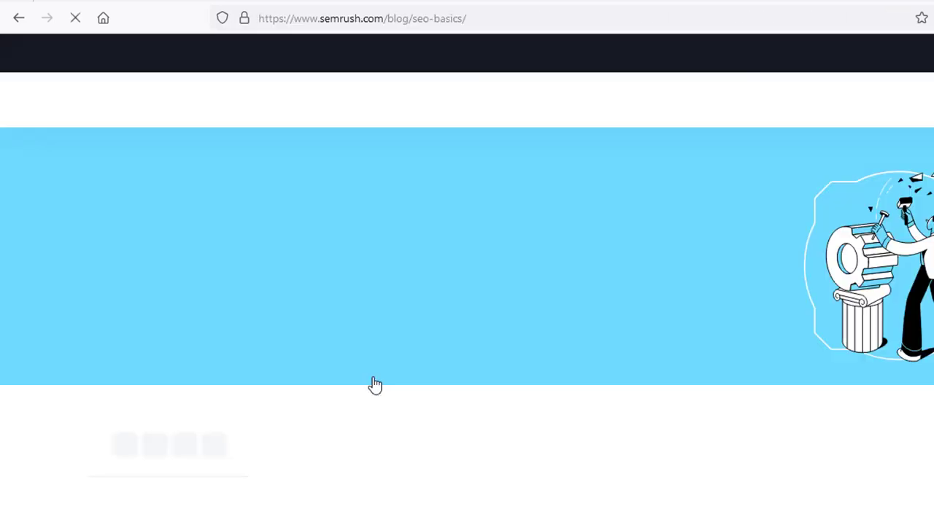
{"action": "scroll", "coordinate": [444, 397], "scroll_direction": "down", "scroll_amount": 10}
{"action": "scroll", "coordinate": [445, 397], "scroll_direction": "down", "scroll_amount": 10}
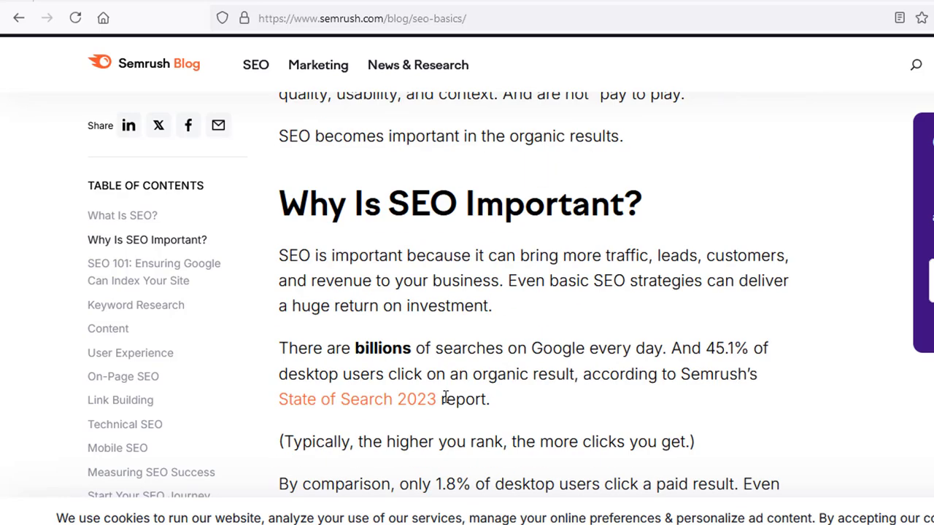
{"action": "scroll", "coordinate": [436, 394], "scroll_direction": "down", "scroll_amount": 15}
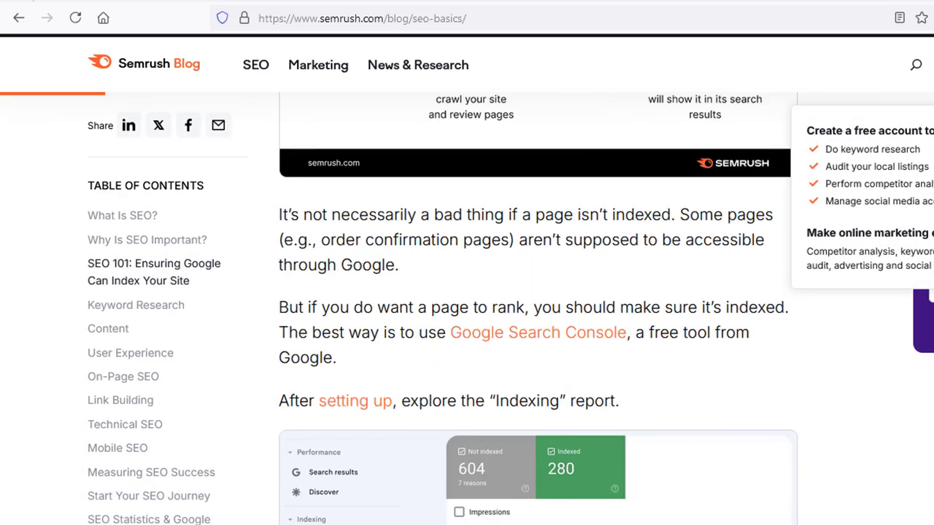
{"action": "key", "text": "Home"}
{"action": "scroll", "coordinate": [292, 237], "scroll_direction": "down", "scroll_amount": 2}
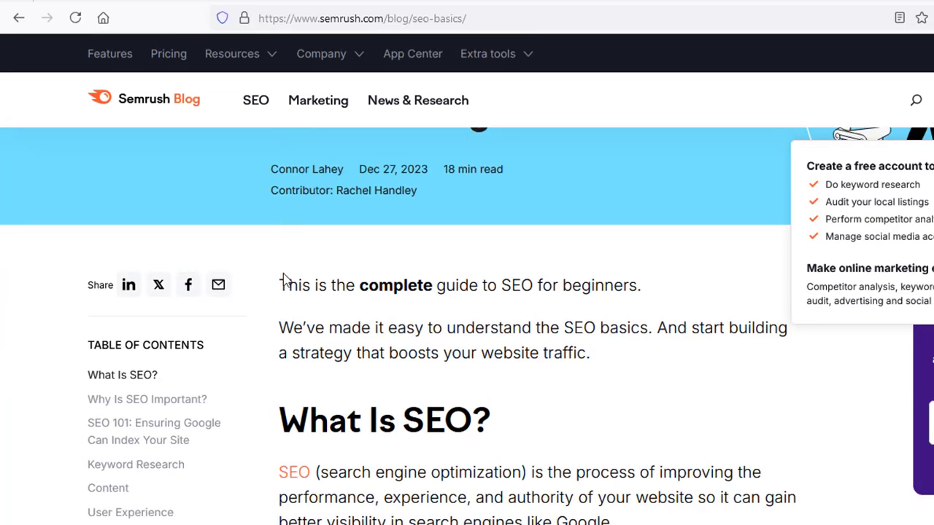
{"action": "scroll", "coordinate": [640, 423], "scroll_direction": "down", "scroll_amount": 20}
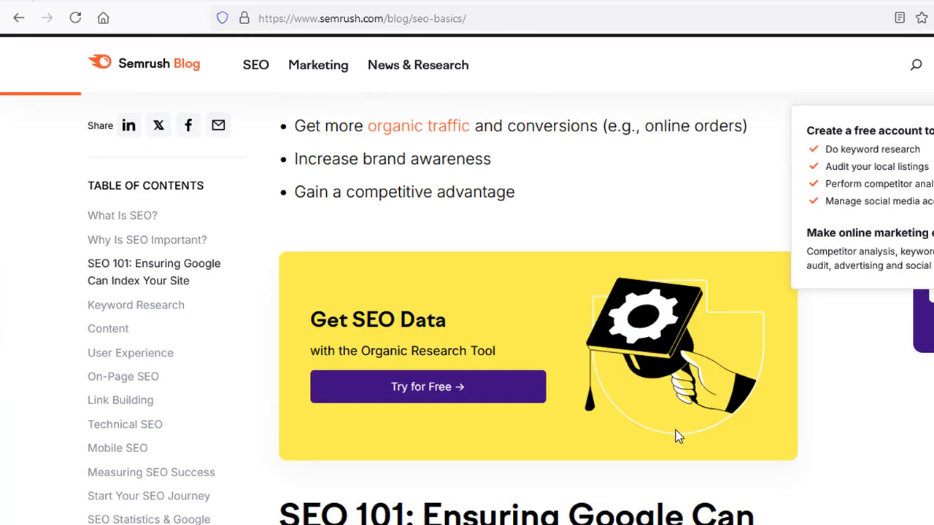
{"action": "scroll", "coordinate": [679, 436], "scroll_direction": "down", "scroll_amount": 20}
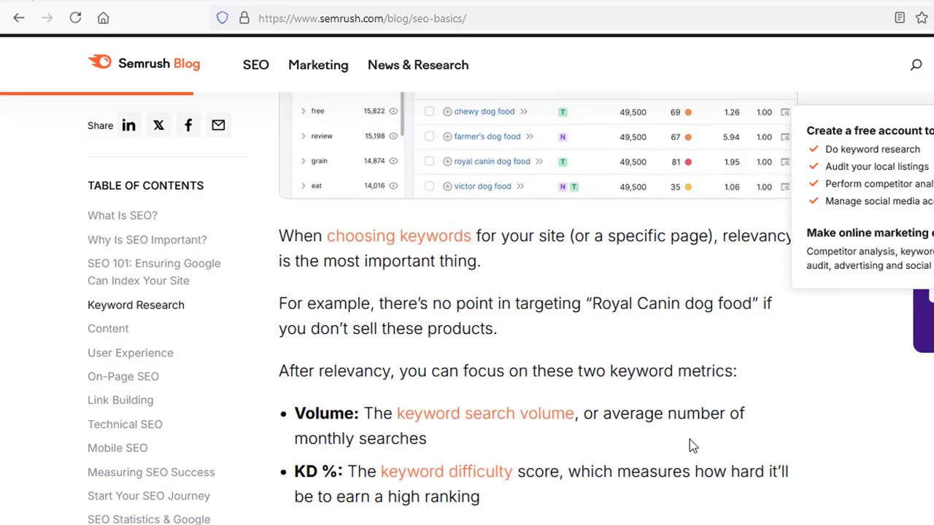
{"action": "scroll", "coordinate": [689, 439], "scroll_direction": "down", "scroll_amount": 20}
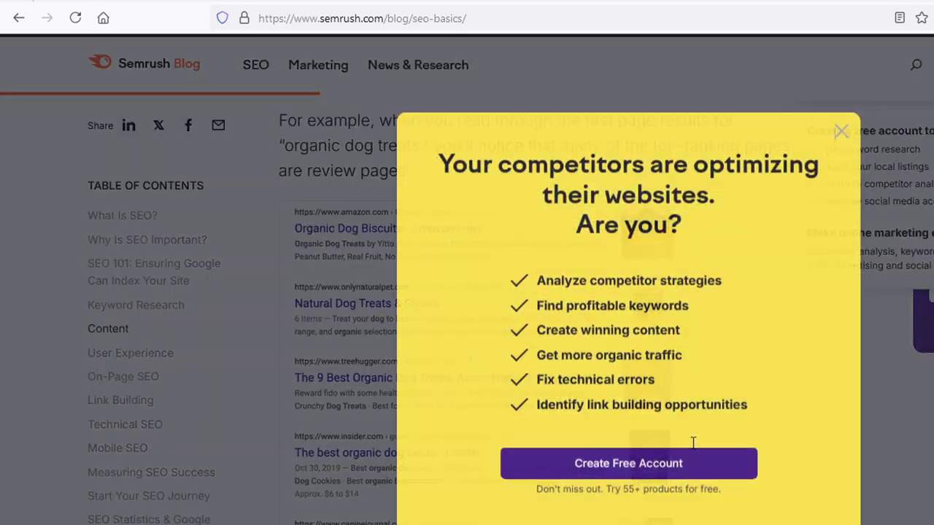
Dismiss the sign-up popup and keep reading further down the article.
{"action": "left_click", "coordinate": [843, 134]}
{"action": "scroll", "coordinate": [671, 401], "scroll_direction": "down", "scroll_amount": 6}
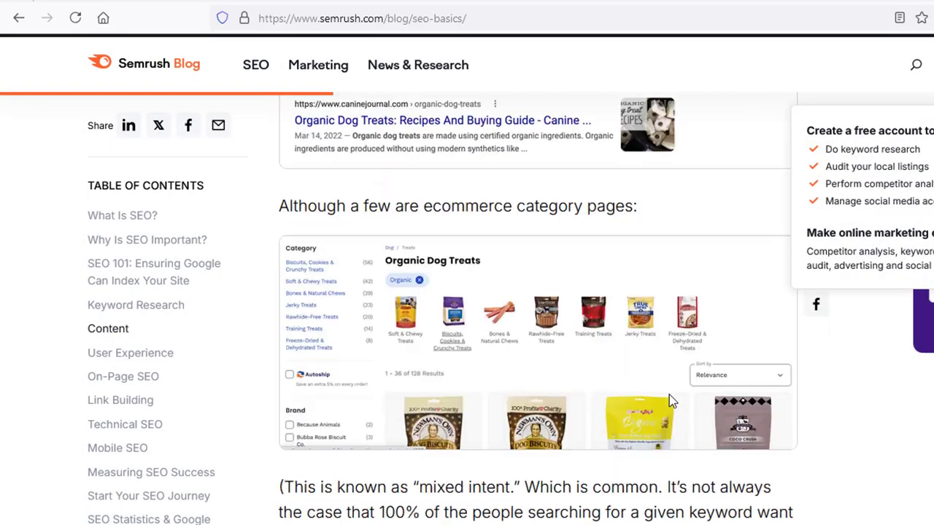
{"action": "scroll", "coordinate": [670, 397], "scroll_direction": "down", "scroll_amount": 20}
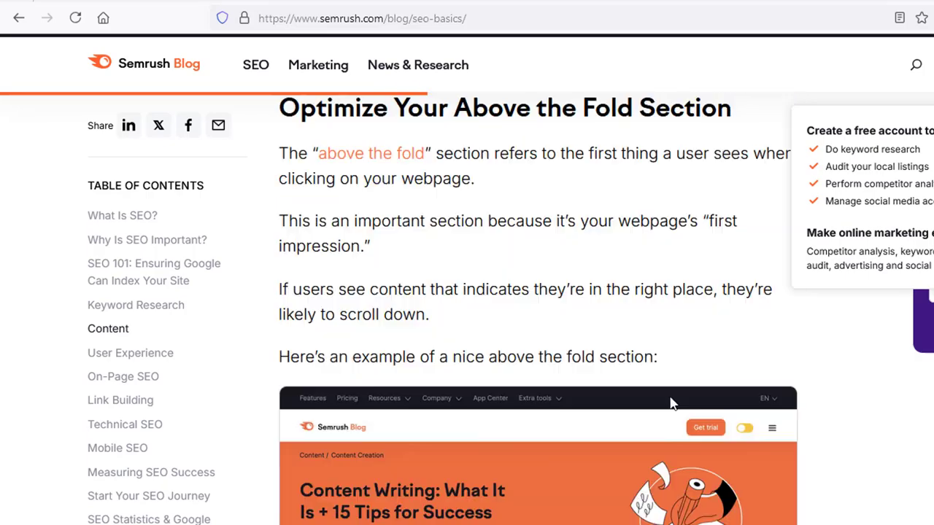
{"action": "scroll", "coordinate": [670, 397], "scroll_direction": "down", "scroll_amount": 20}
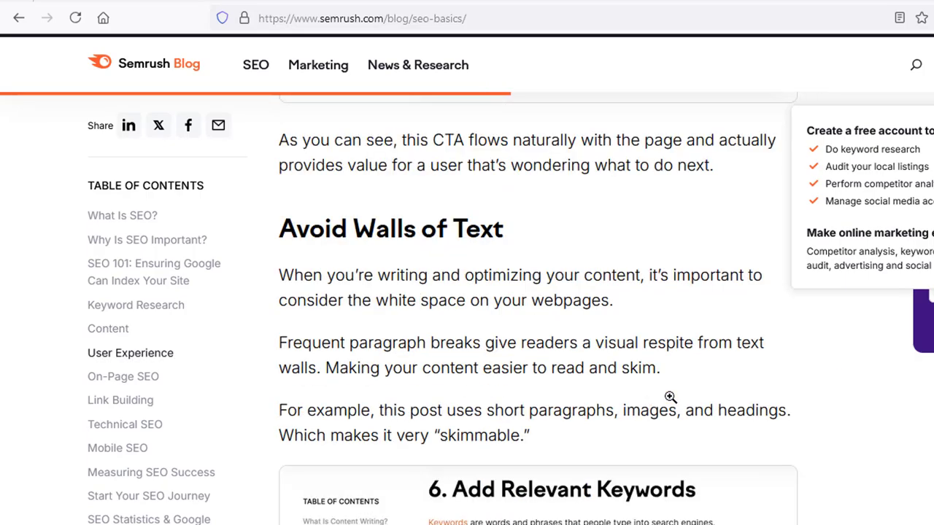
{"action": "scroll", "coordinate": [674, 400], "scroll_direction": "down", "scroll_amount": 10}
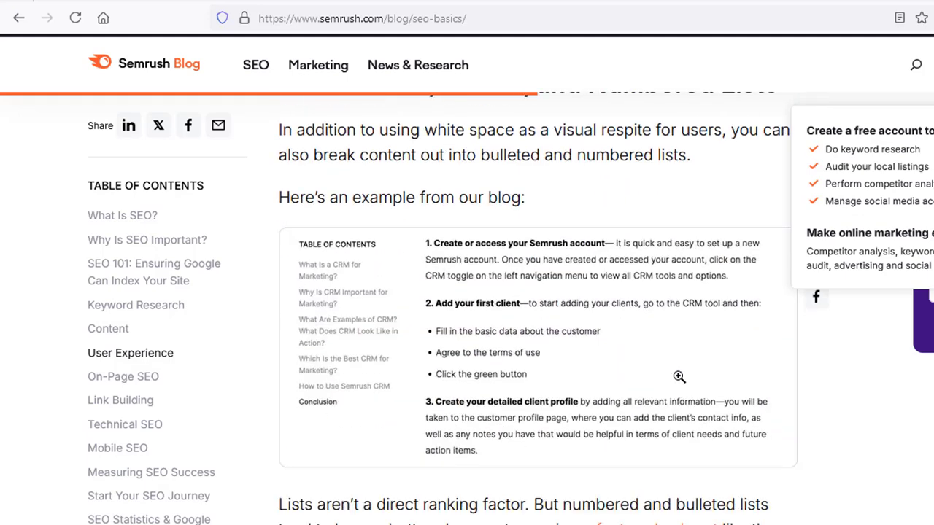
{"action": "scroll", "coordinate": [678, 376], "scroll_direction": "down", "scroll_amount": 8}
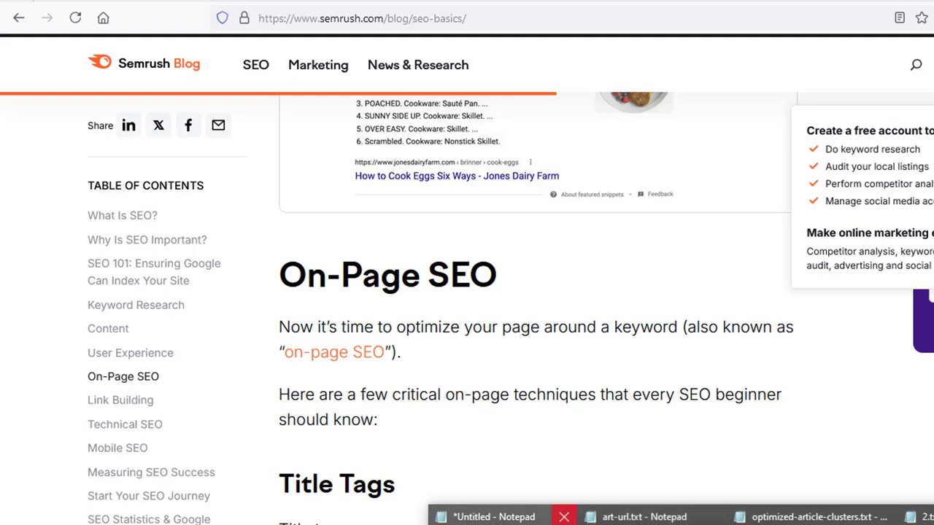
Bring up the Notepad notes and highlight step one, finding a URL ranking high for your keyword.
{"action": "left_click", "coordinate": [478, 512]}
{"action": "scroll", "coordinate": [471, 430], "scroll_direction": "down", "scroll_amount": 3}
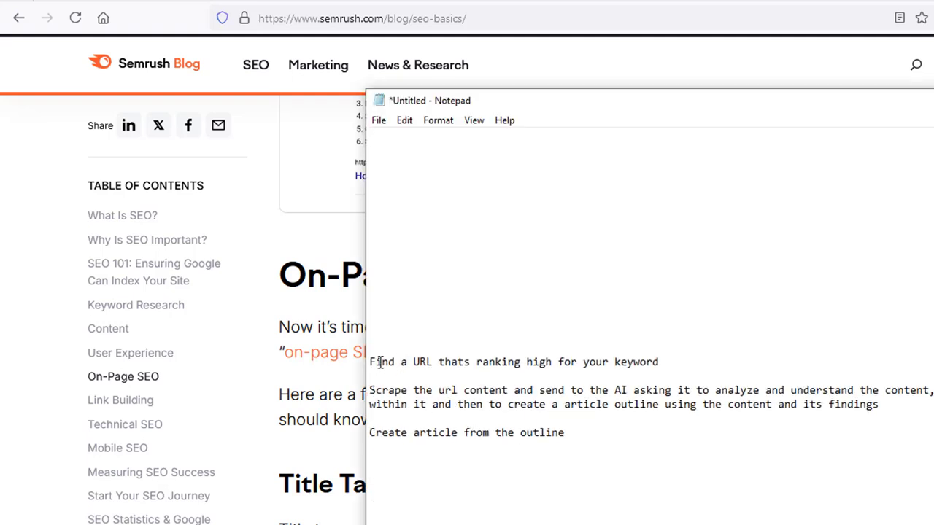
{"action": "left_click_drag", "start_coordinate": [370, 361], "coordinate": [661, 370]}
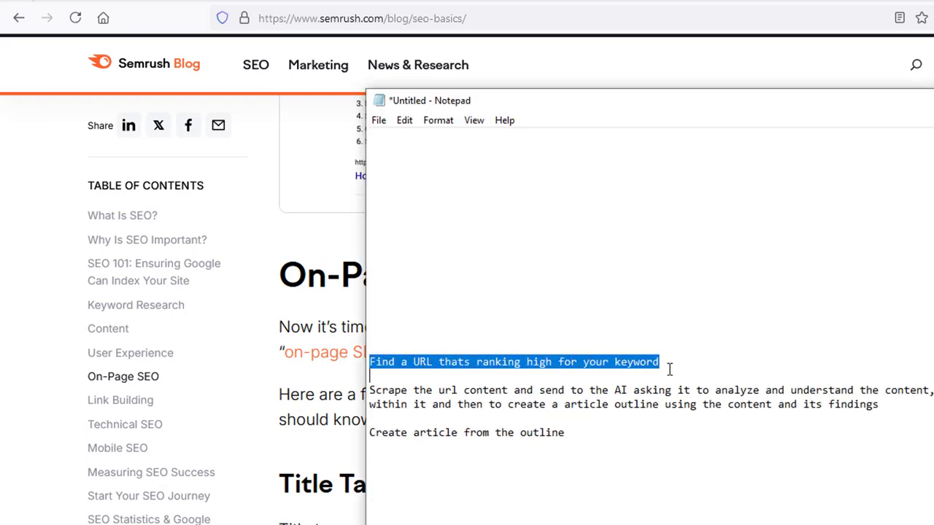
{"action": "left_click_drag", "start_coordinate": [515, 362], "coordinate": [658, 365]}
{"action": "left_click_drag", "start_coordinate": [464, 370], "coordinate": [459, 369]}
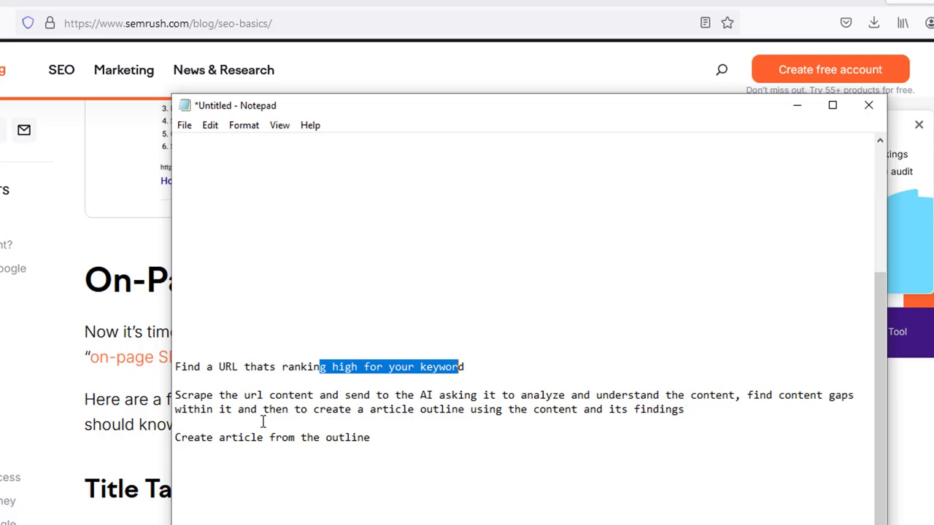
{"action": "left_click", "coordinate": [352, 421]}
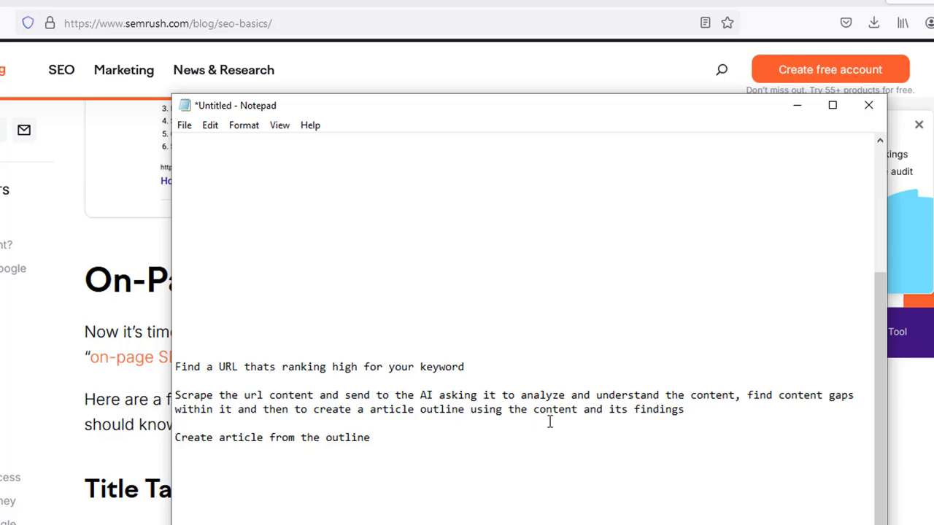
Highlight the analyze-and-outline and create-article steps, then return to PromptGeneratorAI's ChatGPT view.
{"action": "left_click_drag", "start_coordinate": [684, 410], "coordinate": [500, 395]}
{"action": "mouse_move", "coordinate": [377, 437]}
{"action": "left_mouse_down"}
{"action": "mouse_move", "coordinate": [172, 437]}
{"action": "mouse_move", "coordinate": [379, 448]}
{"action": "left_mouse_up"}
{"action": "left_click", "coordinate": [237, 383]}
{"action": "left_click", "coordinate": [388, 437]}
{"action": "left_click_drag", "start_coordinate": [201, 367], "coordinate": [375, 438]}
{"action": "left_click", "coordinate": [372, 438]}
{"action": "key", "text": "alt+Tab"}
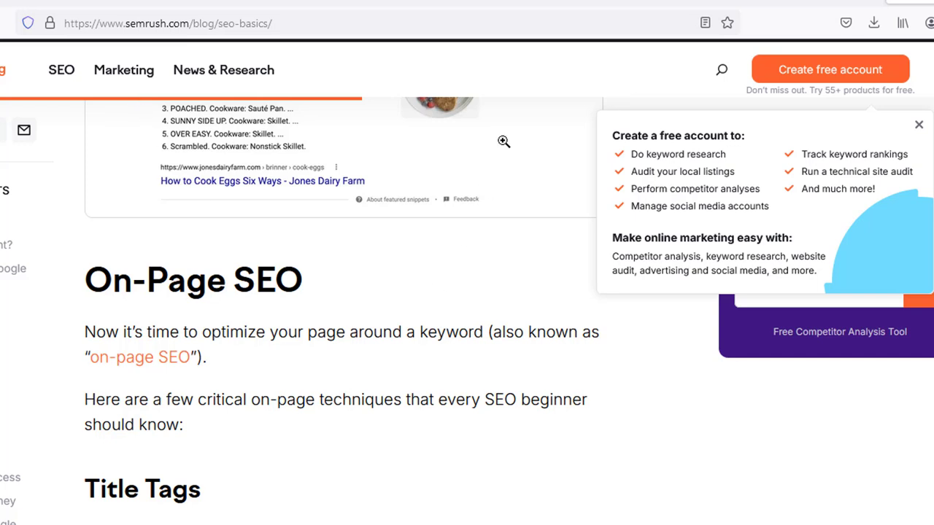
{"action": "left_click", "coordinate": [362, 5]}
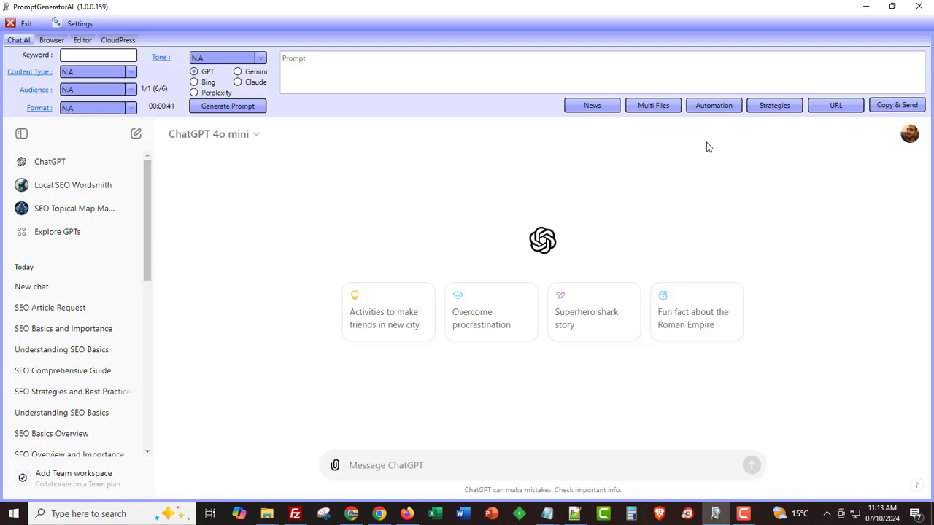
Inspect the 'rewite from url' strategy steps from {Crawl} through {SaveLocal}, then close the list.
{"action": "left_click", "coordinate": [719, 108]}
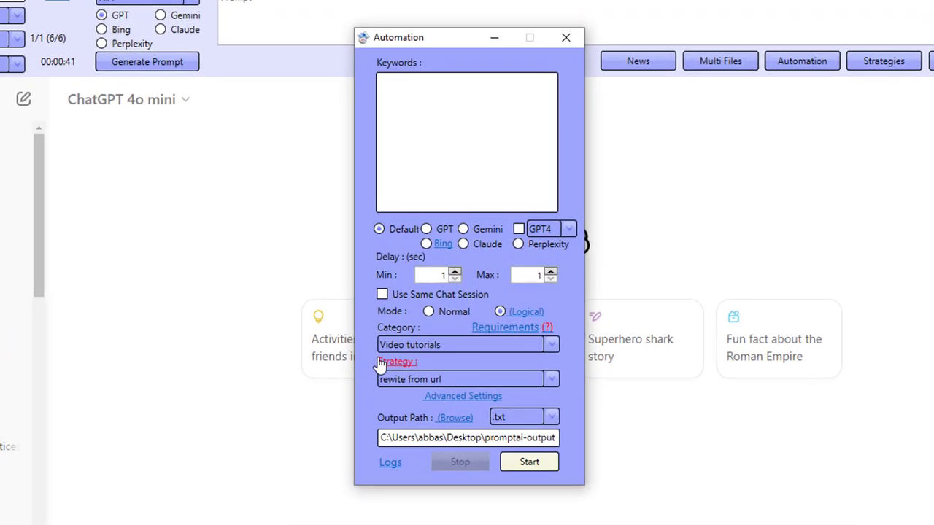
{"action": "left_click", "coordinate": [380, 362]}
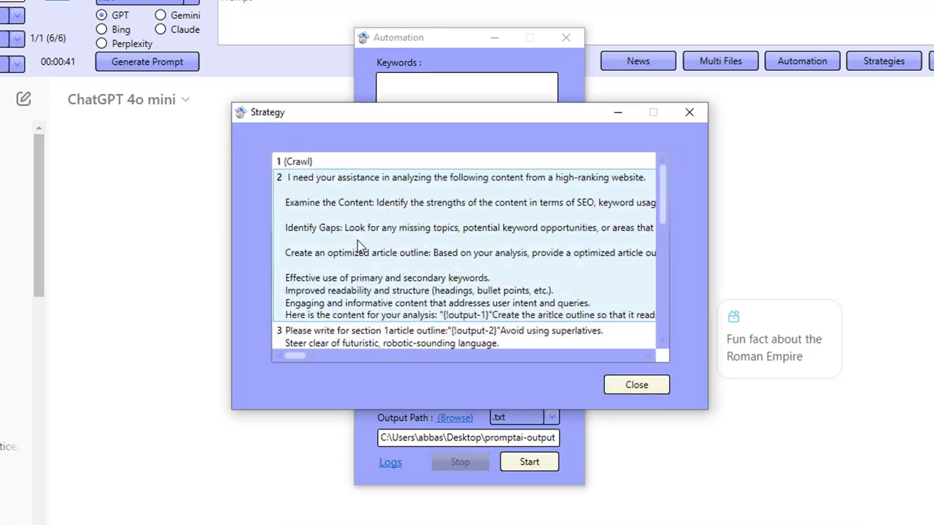
{"action": "left_click", "coordinate": [318, 163]}
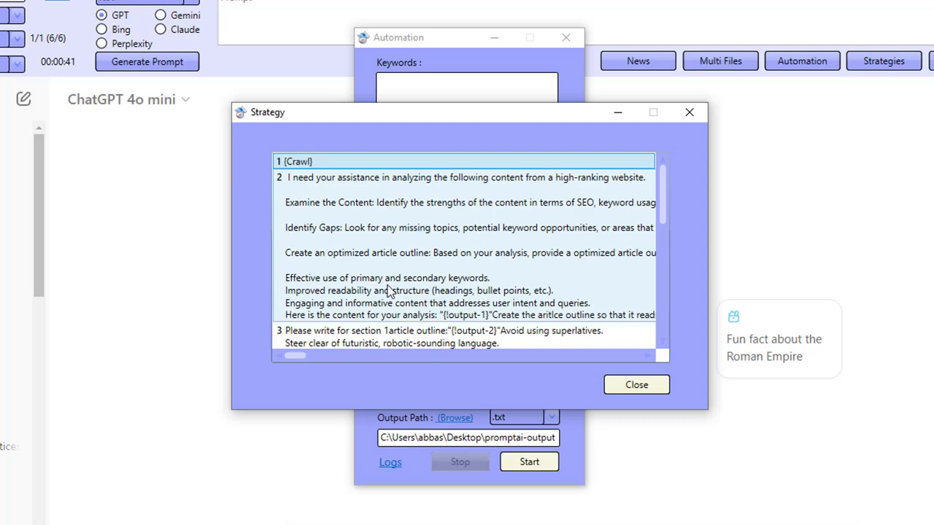
{"action": "left_click", "coordinate": [390, 334]}
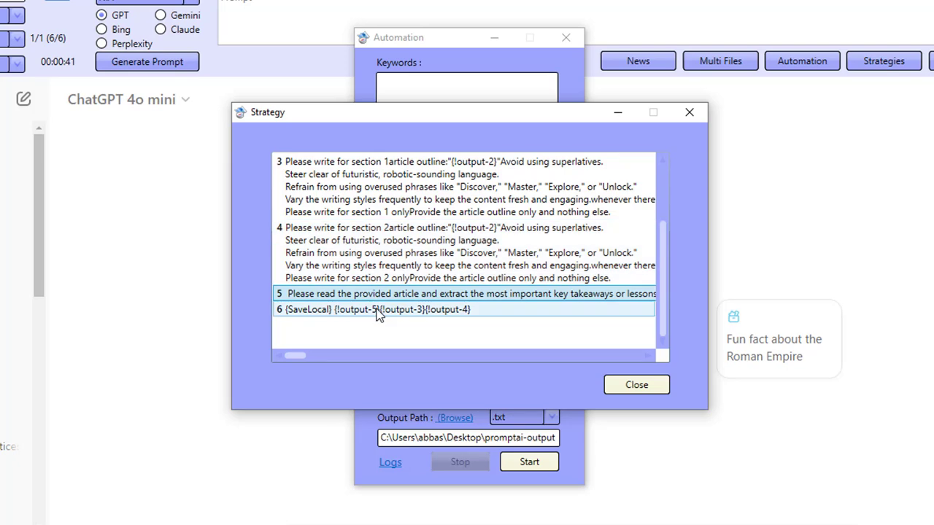
{"action": "left_click", "coordinate": [299, 313]}
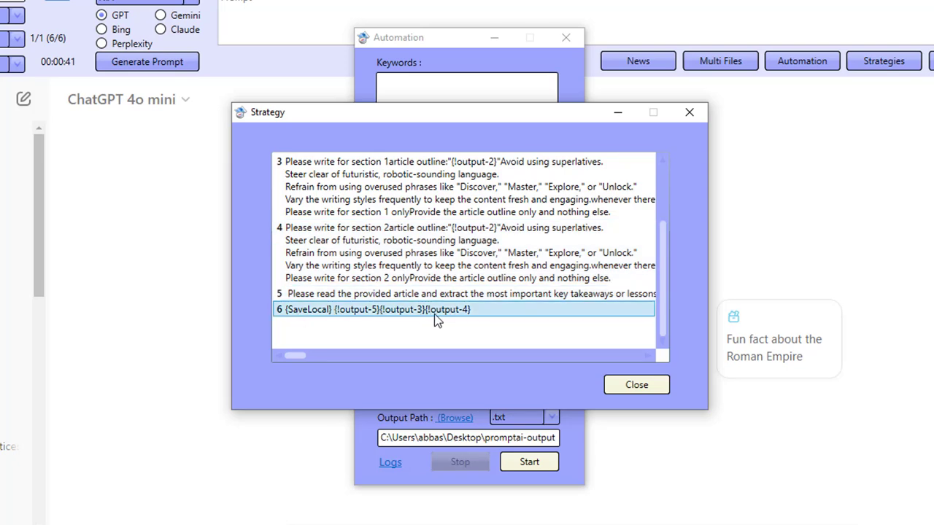
{"action": "scroll", "coordinate": [329, 219], "scroll_direction": "up", "scroll_amount": 3}
{"action": "scroll", "coordinate": [358, 281], "scroll_direction": "down", "scroll_amount": 3}
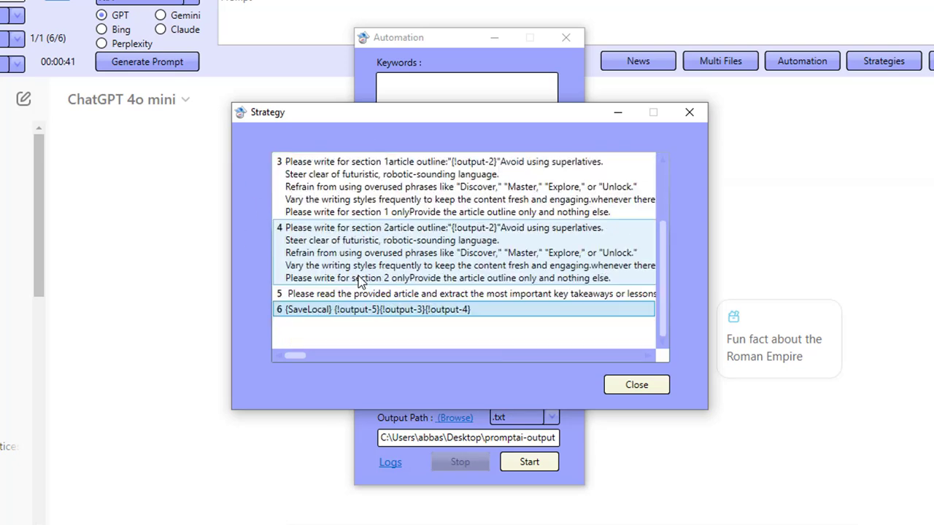
{"action": "left_click", "coordinate": [686, 116]}
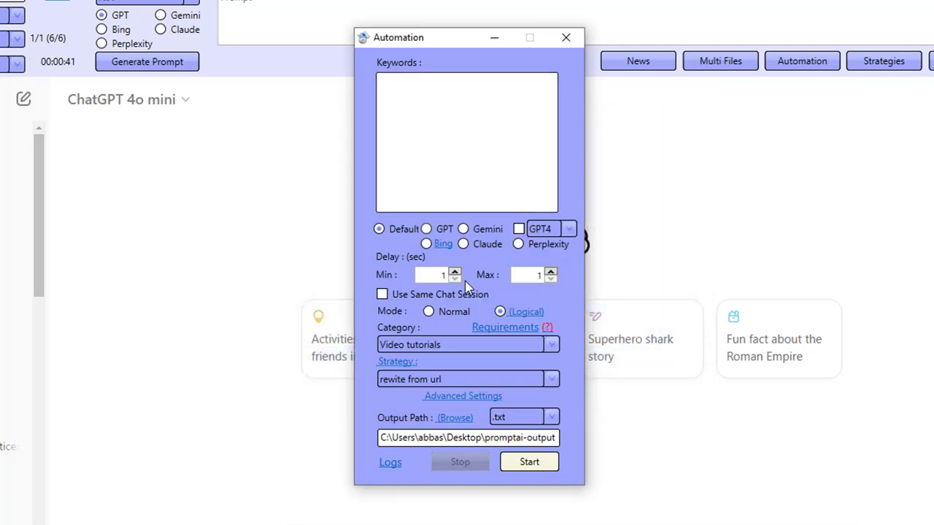
Open the Logical mode URL settings and copy the Semrush article's address from Firefox.
{"action": "left_click", "coordinate": [527, 311]}
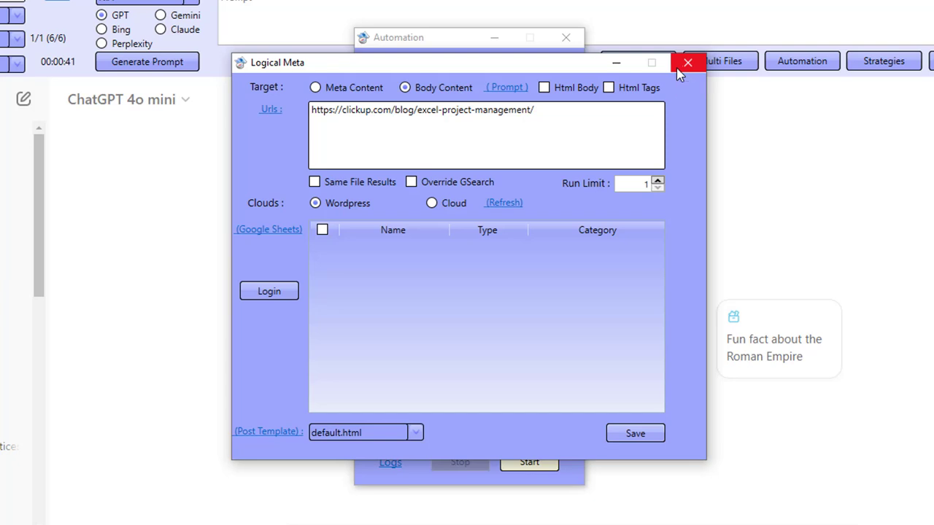
{"action": "left_click", "coordinate": [686, 64]}
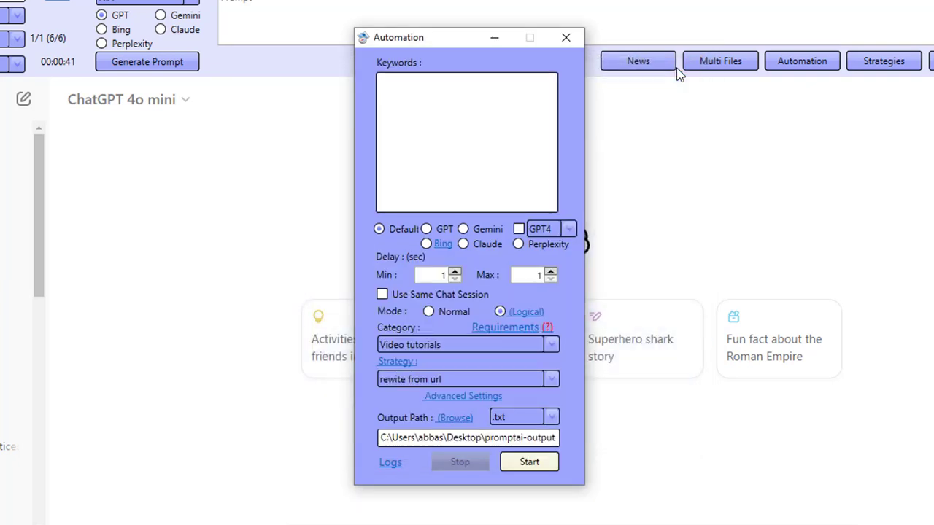
{"action": "left_click", "coordinate": [526, 313]}
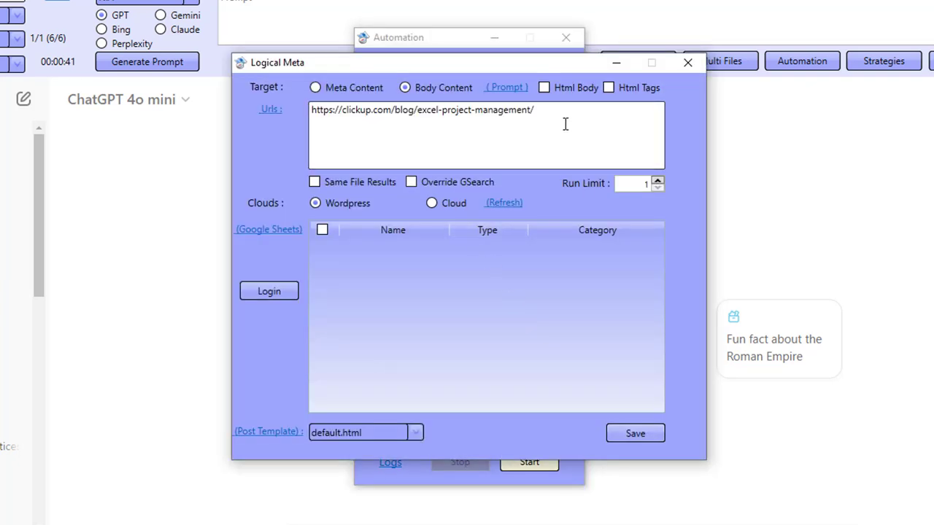
{"action": "left_click_drag", "start_coordinate": [565, 124], "coordinate": [290, 116]}
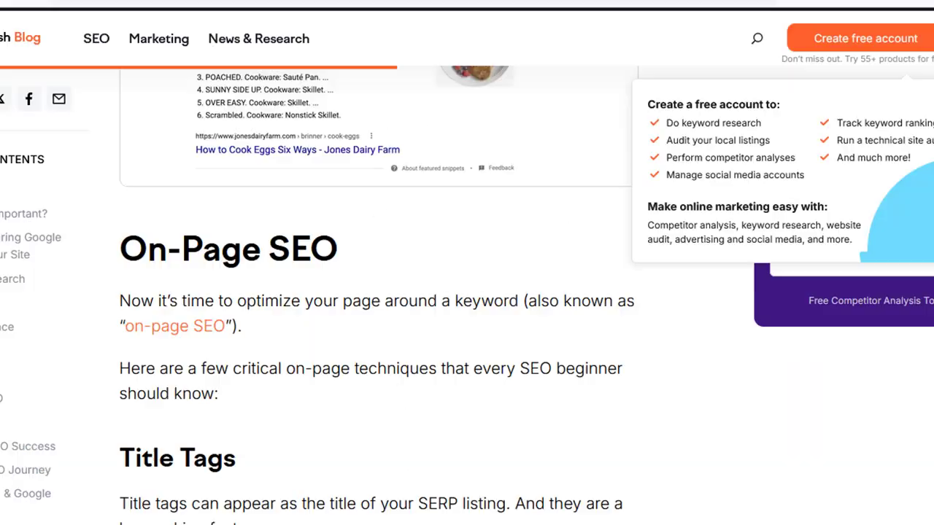
{"action": "left_click", "coordinate": [353, 2]}
{"action": "right_click", "coordinate": [353, 3]}
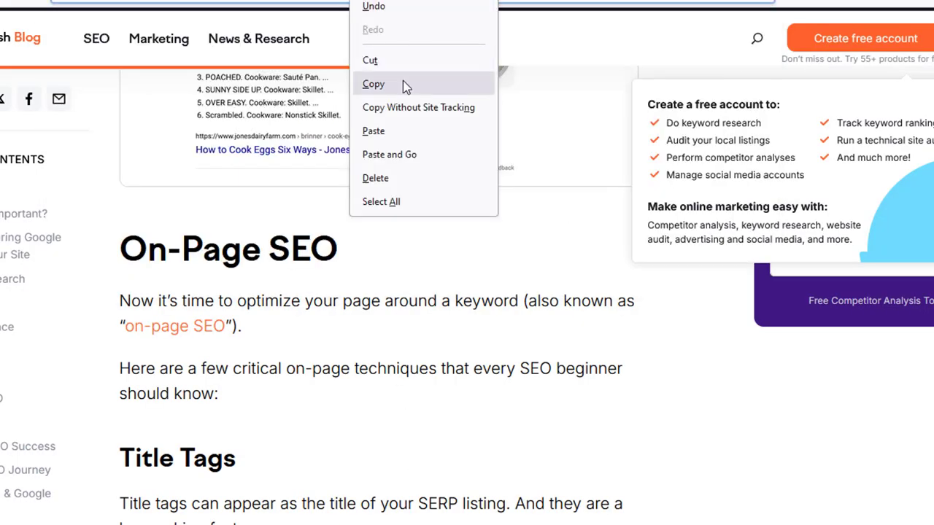
{"action": "left_click", "coordinate": [402, 82]}
Back in PromptGeneratorAI, check the category's {Crawl} requirement.
{"action": "left_click", "coordinate": [890, 496]}
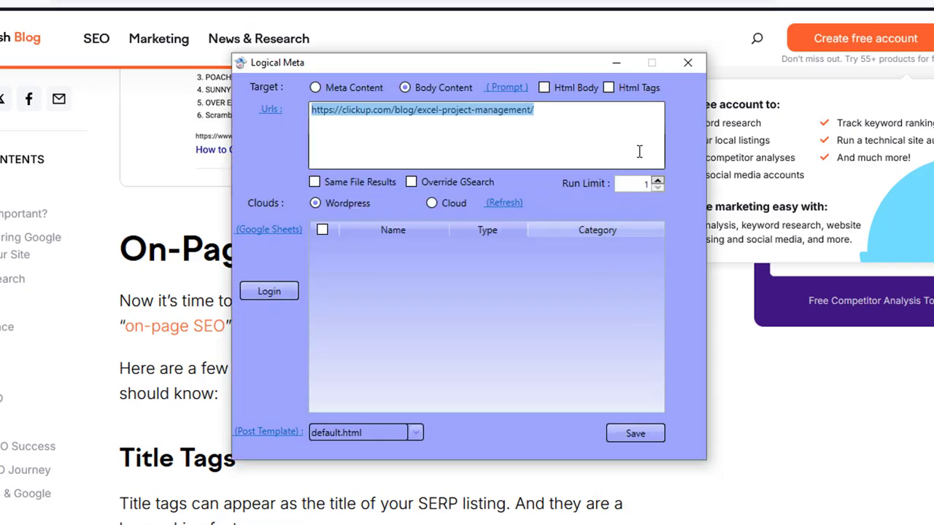
{"action": "left_click", "coordinate": [696, 64]}
{"action": "left_click", "coordinate": [514, 328]}
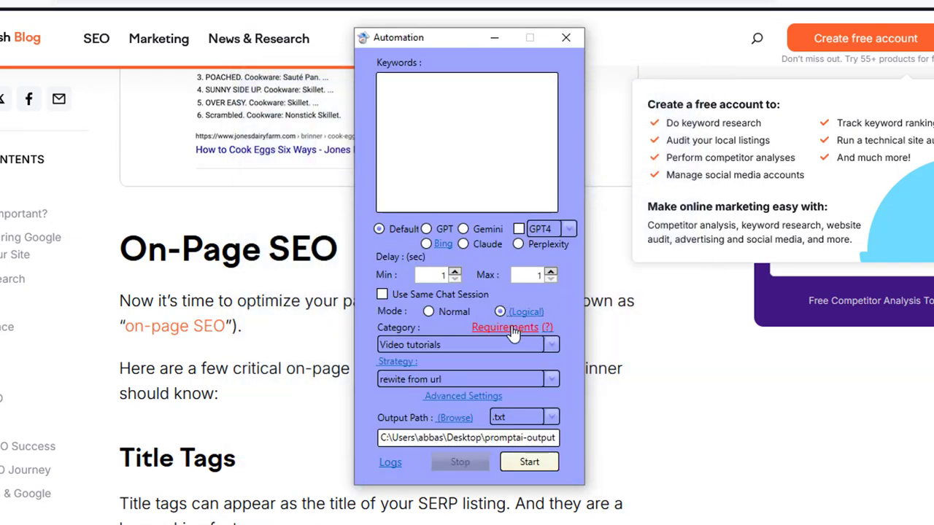
{"action": "left_click_drag", "start_coordinate": [427, 166], "coordinate": [379, 163]}
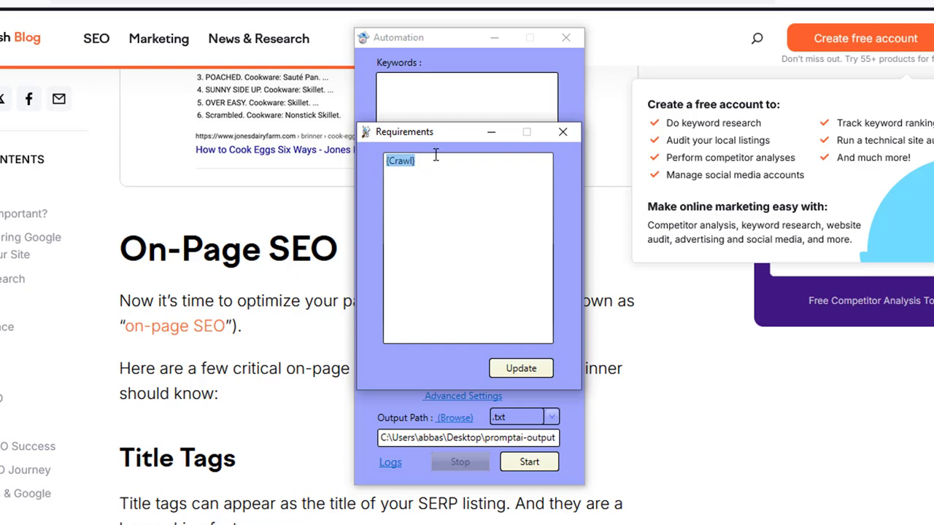
{"action": "left_click", "coordinate": [563, 132]}
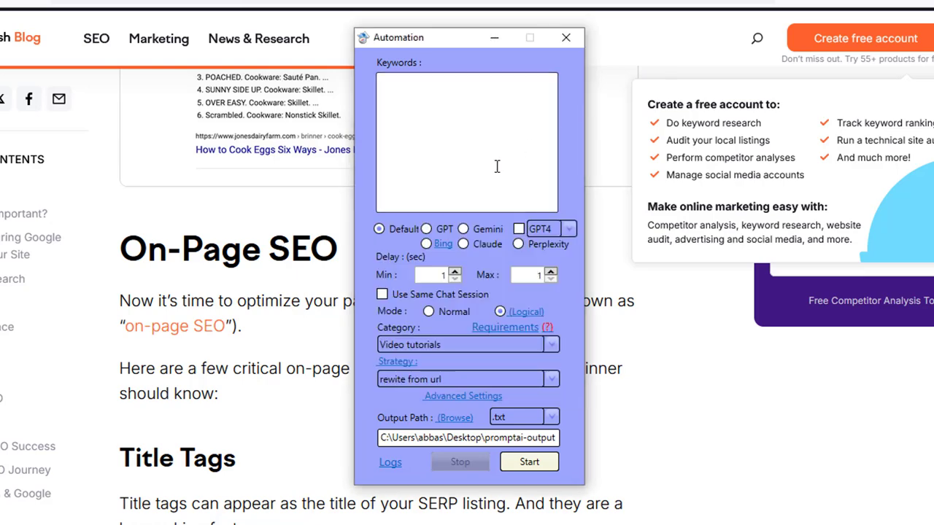
Replace the old clickup URL with the Semrush SEO basics URL, save, and start the run.
{"action": "left_click", "coordinate": [526, 312]}
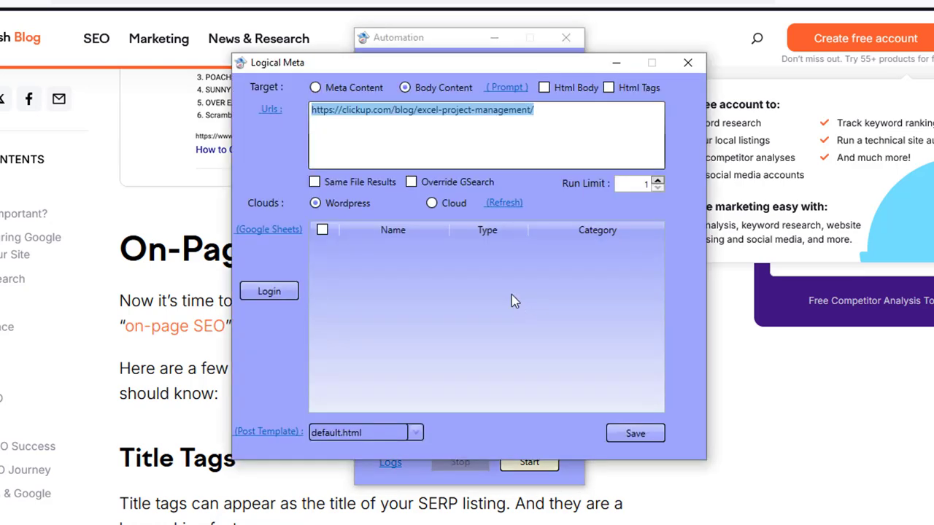
{"action": "left_click", "coordinate": [470, 131]}
{"action": "key", "text": "ctrl+a"}
{"action": "key", "text": "ctrl+v"}
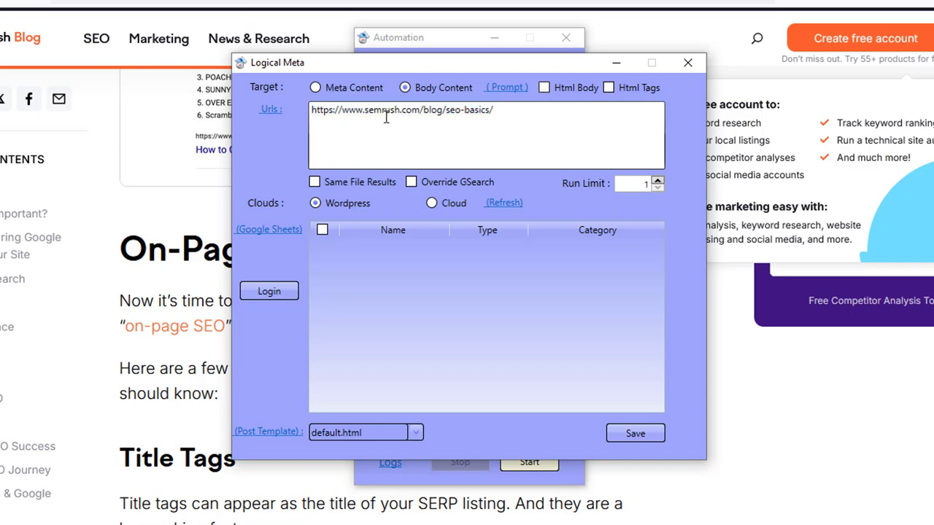
{"action": "left_click", "coordinate": [632, 433]}
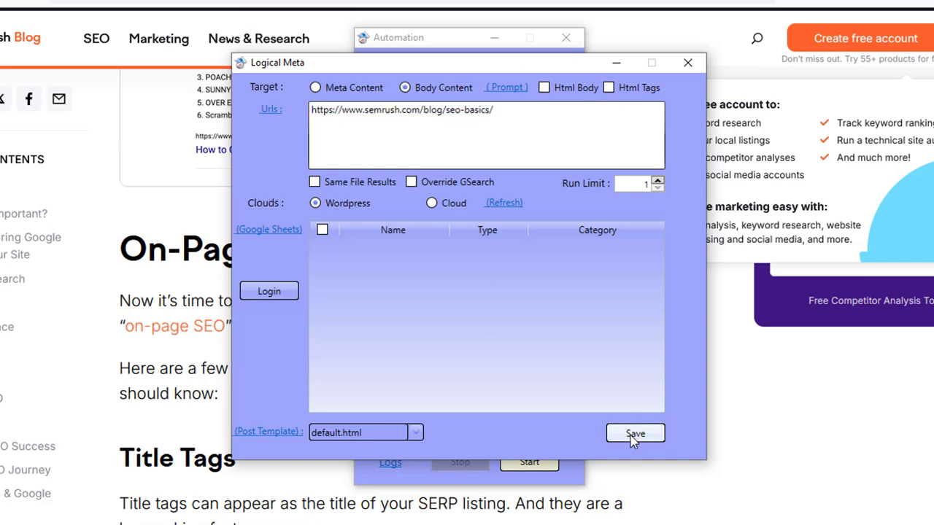
{"action": "left_click", "coordinate": [530, 462]}
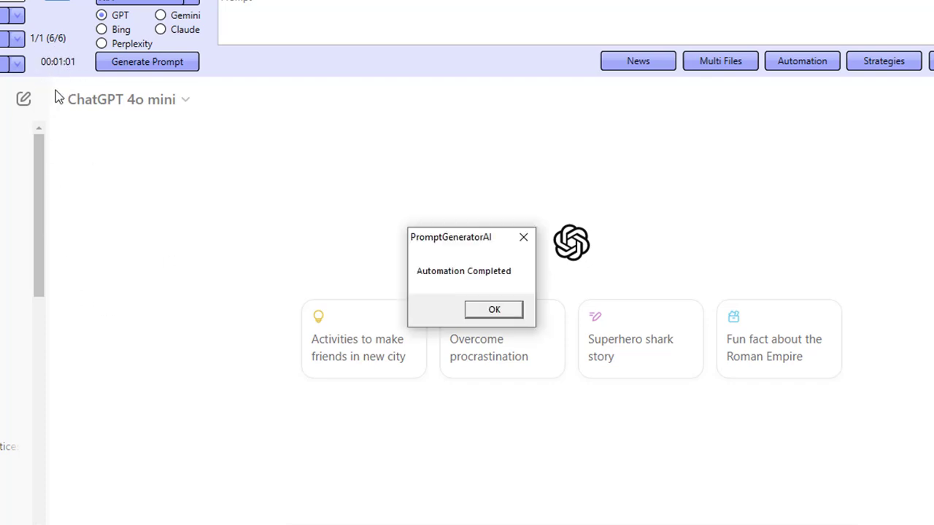
Acknowledge the 'Automation Completed' message with OK.
{"action": "left_click", "coordinate": [479, 311]}
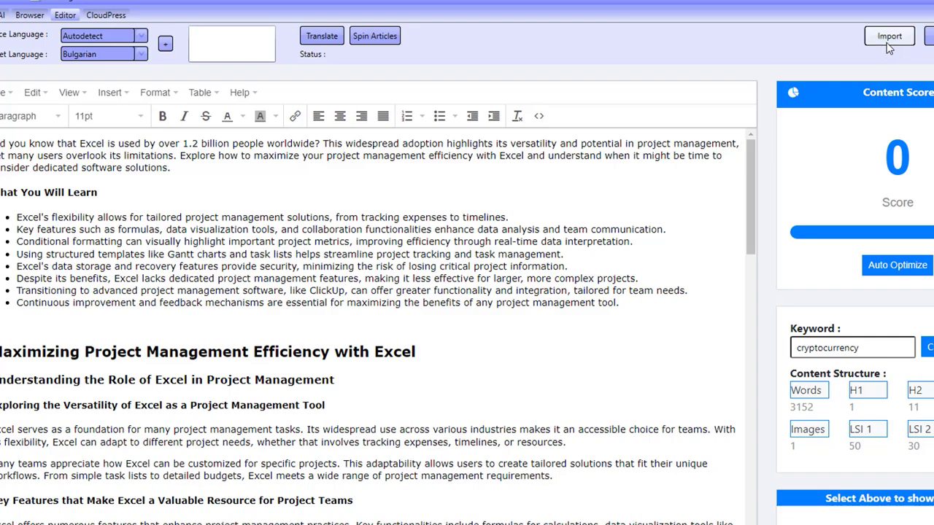
{"action": "left_click", "coordinate": [911, 3]}
{"action": "double_click", "coordinate": [131, 78]}
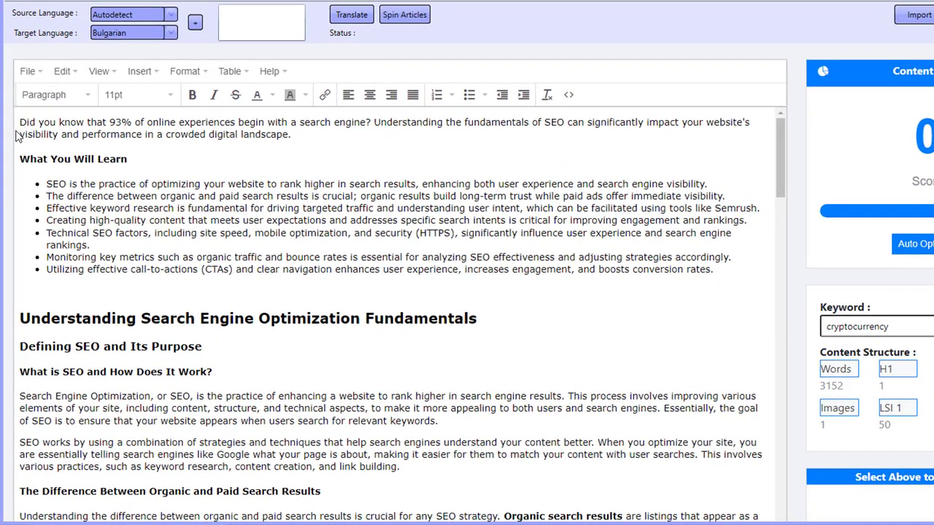
{"action": "left_click_drag", "start_coordinate": [20, 123], "coordinate": [301, 140]}
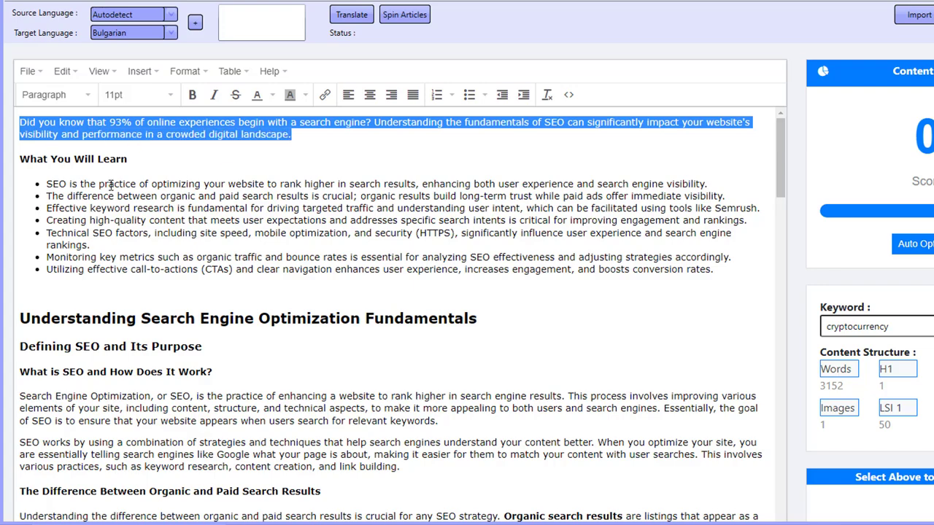
{"action": "left_click_drag", "start_coordinate": [99, 184], "coordinate": [160, 270]}
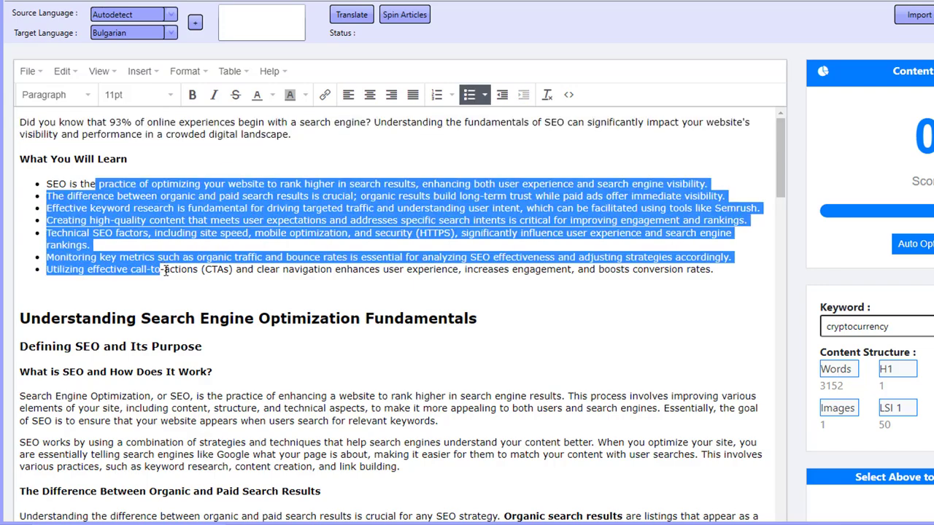
Scroll through the rewritten SEO article down to its end.
{"action": "scroll", "coordinate": [109, 240], "scroll_direction": "down", "scroll_amount": 2}
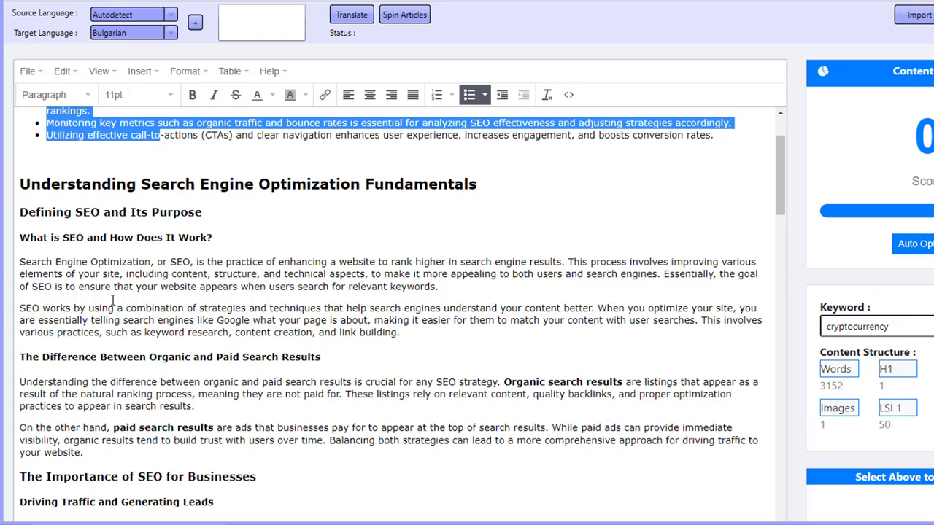
{"action": "scroll", "coordinate": [117, 303], "scroll_direction": "down", "scroll_amount": 5}
{"action": "scroll", "coordinate": [132, 313], "scroll_direction": "up", "scroll_amount": 3}
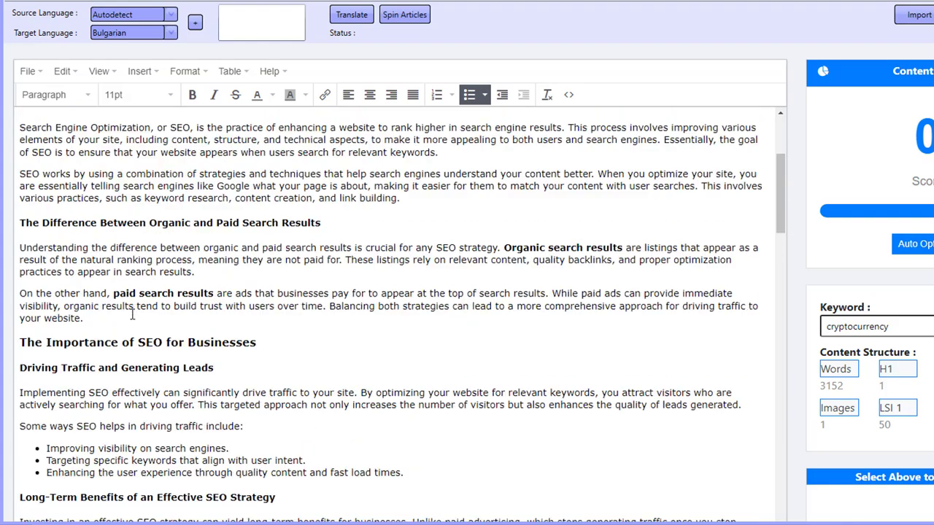
{"action": "left_click", "coordinate": [161, 284]}
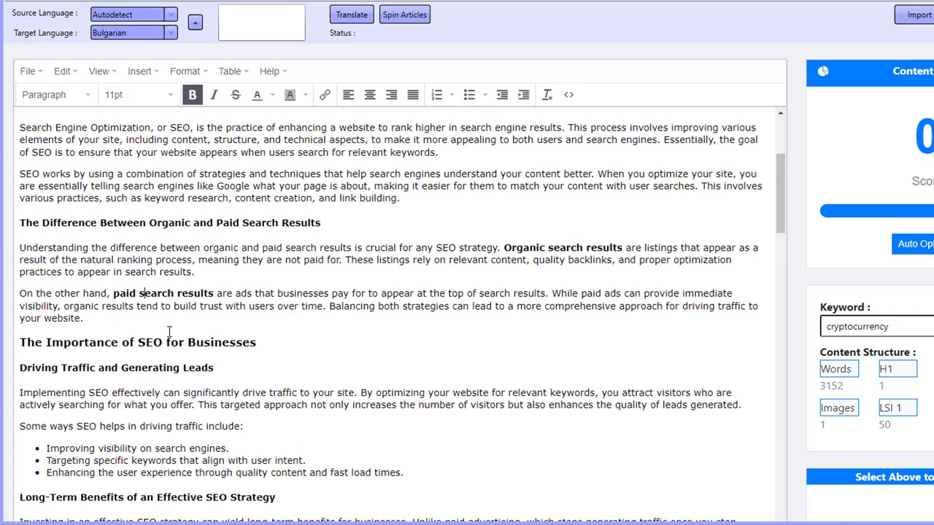
{"action": "scroll", "coordinate": [168, 321], "scroll_direction": "down", "scroll_amount": 13}
{"action": "scroll", "coordinate": [169, 335], "scroll_direction": "down", "scroll_amount": 10}
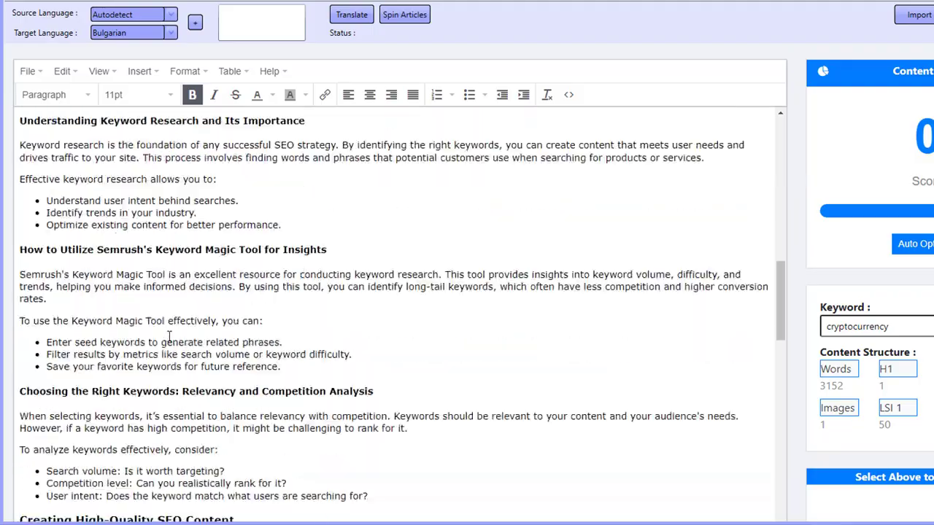
{"action": "scroll", "coordinate": [168, 336], "scroll_direction": "down", "scroll_amount": 20}
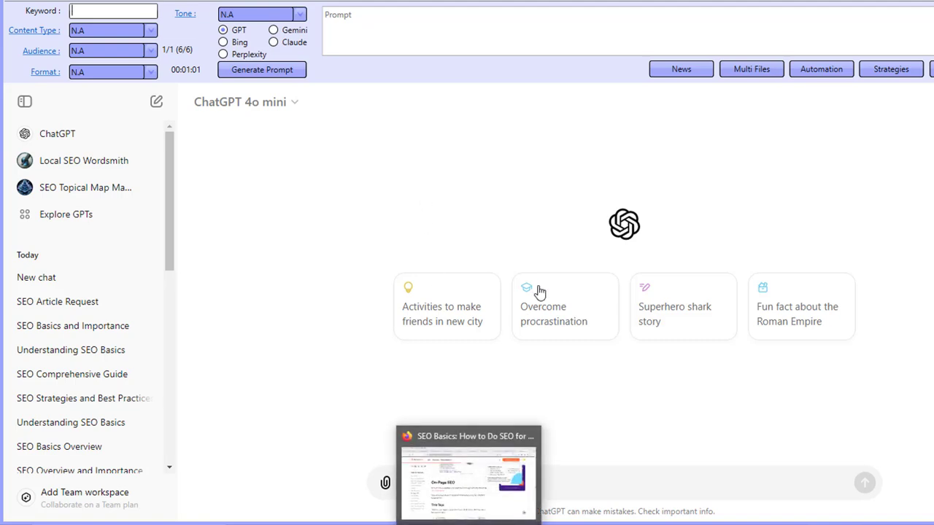
Return to the Google results and open Backlinko's SEO strategy article.
{"action": "left_click", "coordinate": [520, 437]}
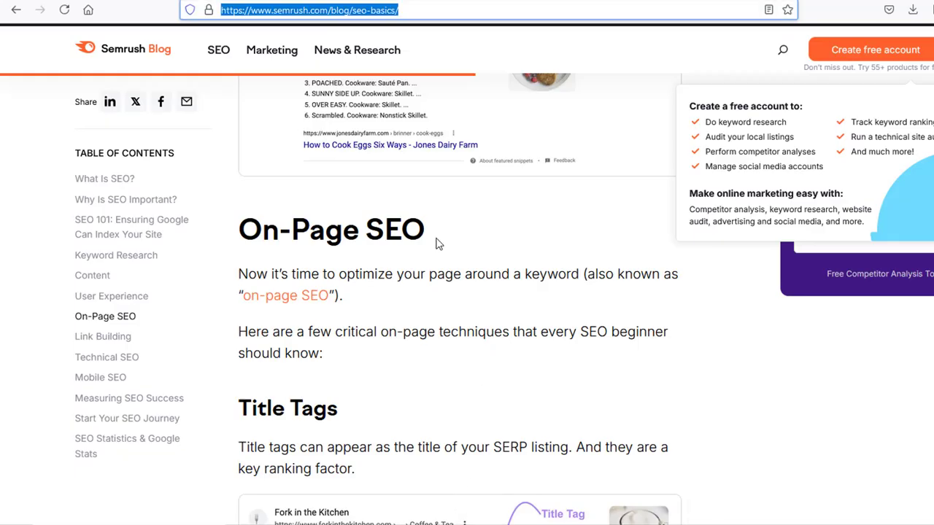
{"action": "left_click", "coordinate": [16, 10]}
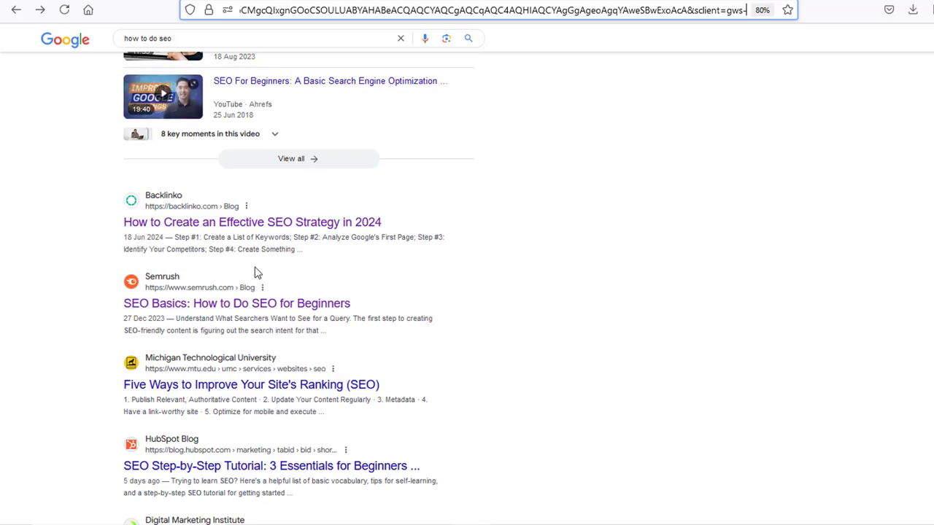
{"action": "left_click", "coordinate": [150, 222]}
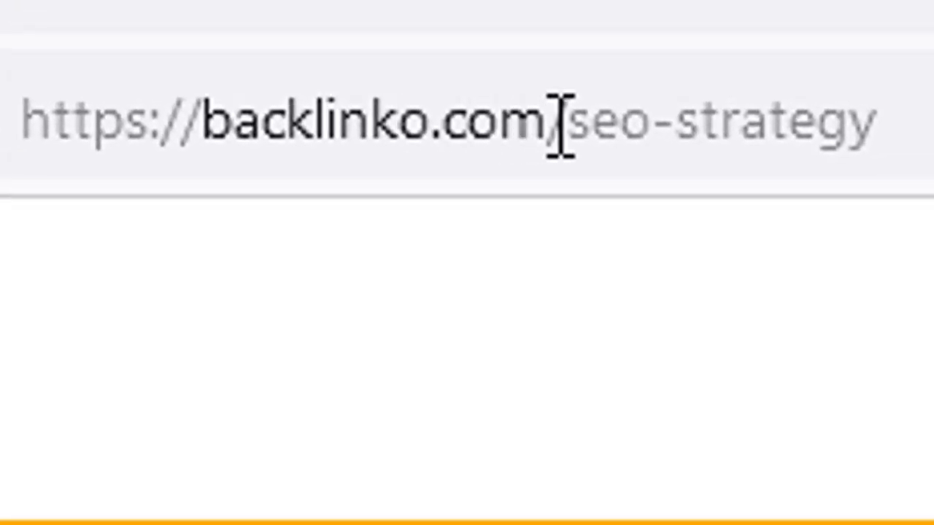
Change the address to backlinko.com/sitemap.xml and load it.
{"action": "left_click", "coordinate": [560, 124]}
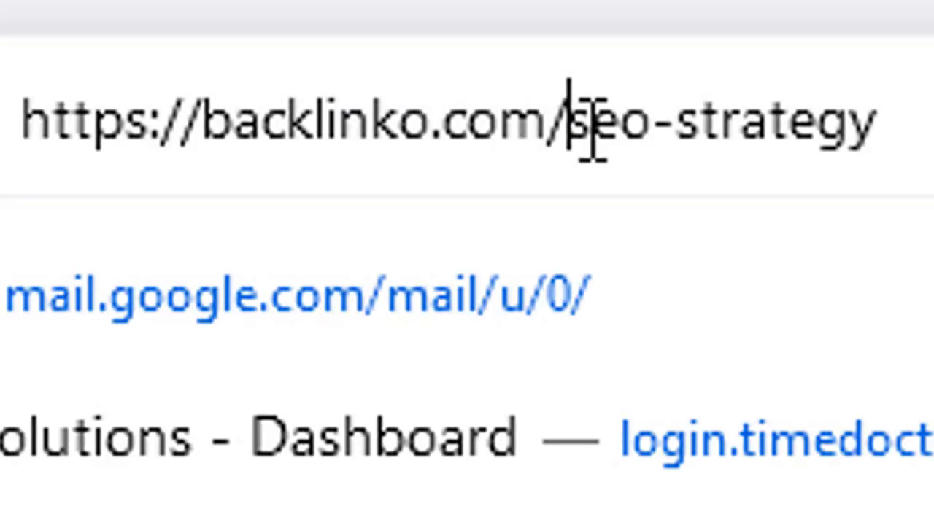
{"action": "left_click_drag", "start_coordinate": [589, 129], "coordinate": [878, 125]}
{"action": "key", "text": "BackSpace"}
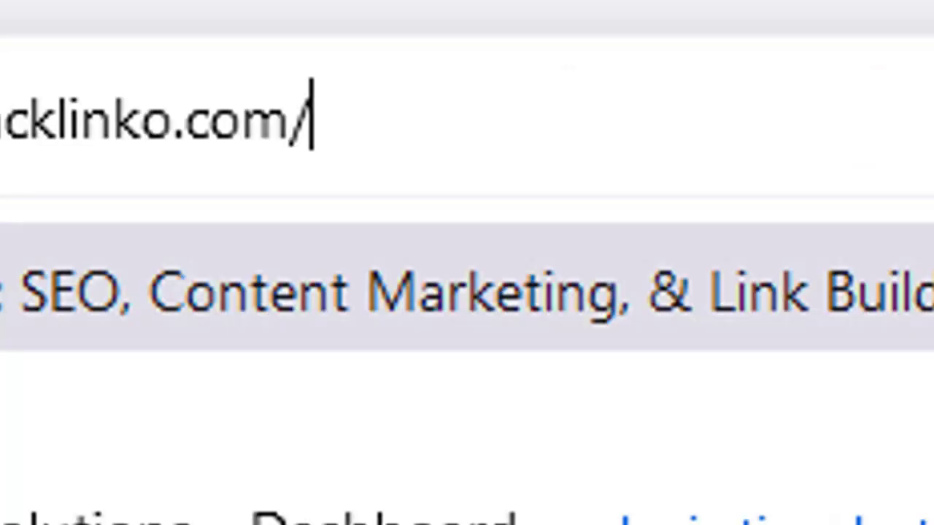
{"action": "type", "text": "sitemna"}
{"action": "key", "text": "BackSpace"}
{"action": "key", "text": "BackSpace"}
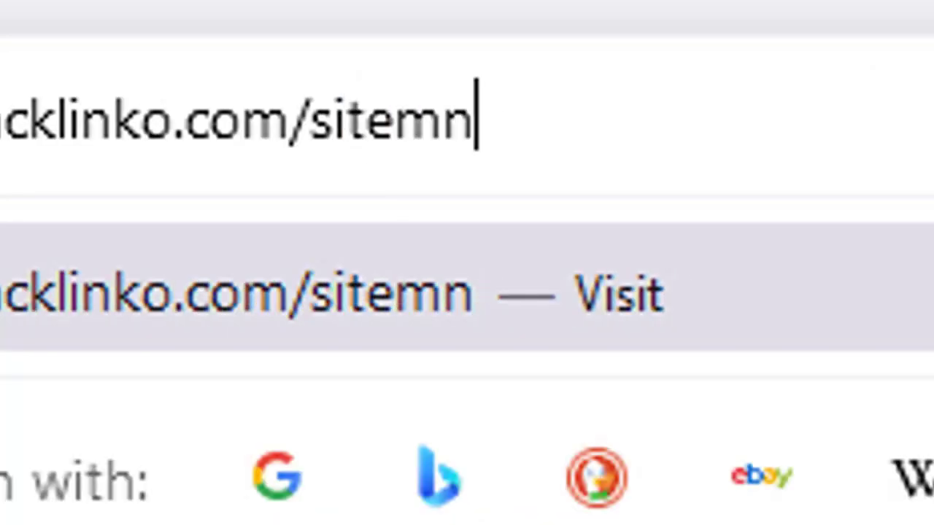
{"action": "type", "text": "ap.xml"}
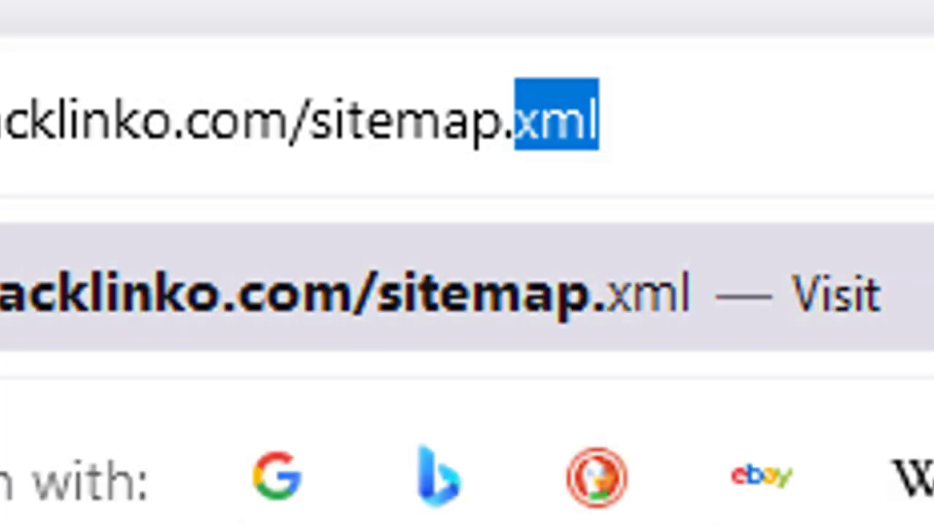
{"action": "key", "text": "End"}
{"action": "key", "text": "Return"}
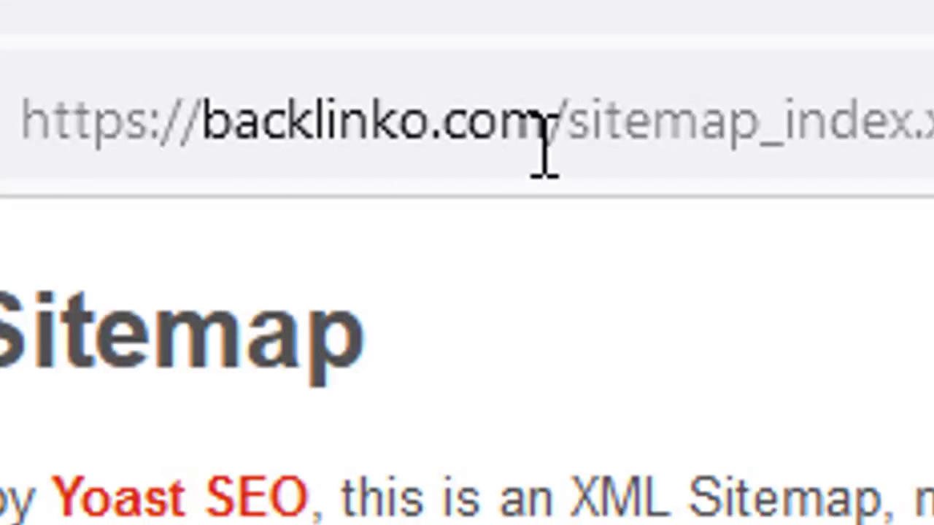
Correct the address to sitemap_index.xml and load Backlinko's sitemap index.
{"action": "left_click_drag", "start_coordinate": [568, 139], "coordinate": [912, 166]}
{"action": "left_click", "coordinate": [888, 146]}
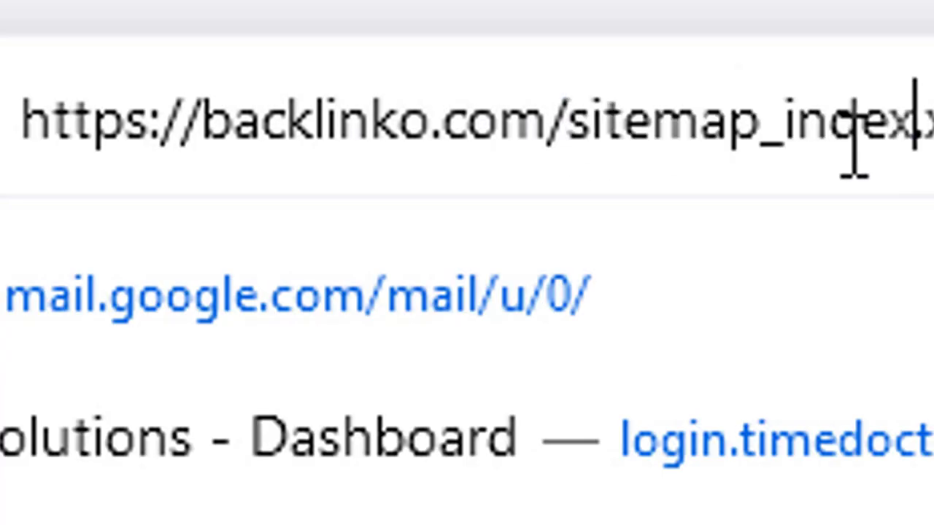
{"action": "left_click", "coordinate": [759, 124], "text": "shift"}
{"action": "key", "text": "shift+End"}
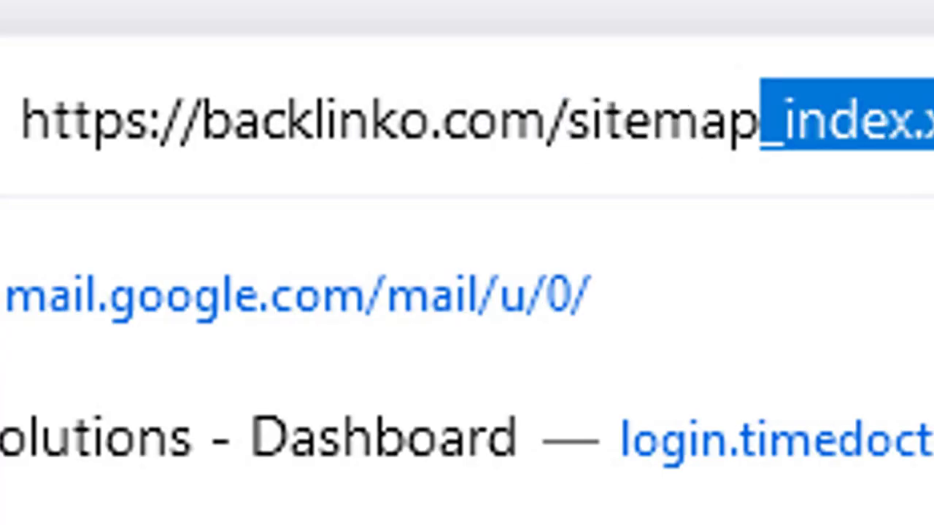
{"action": "type", "text": ".xml"}
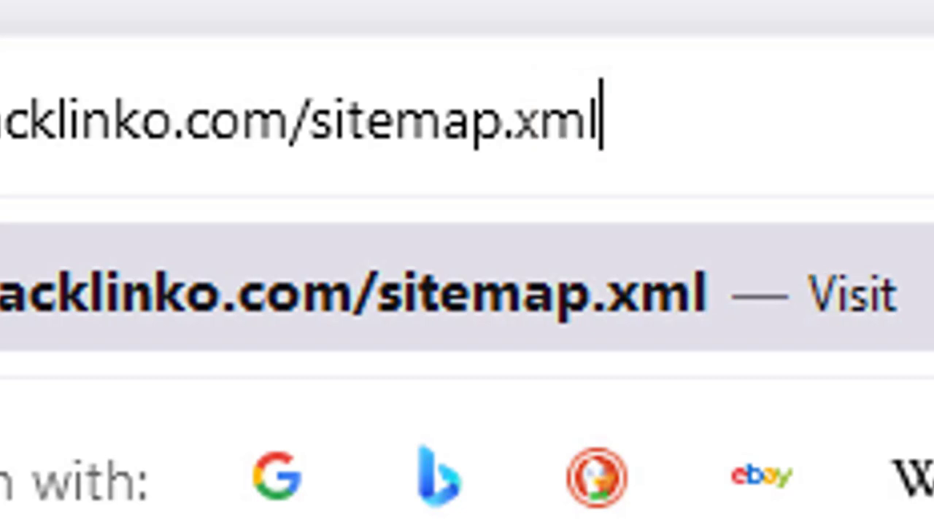
{"action": "key", "text": "Return"}
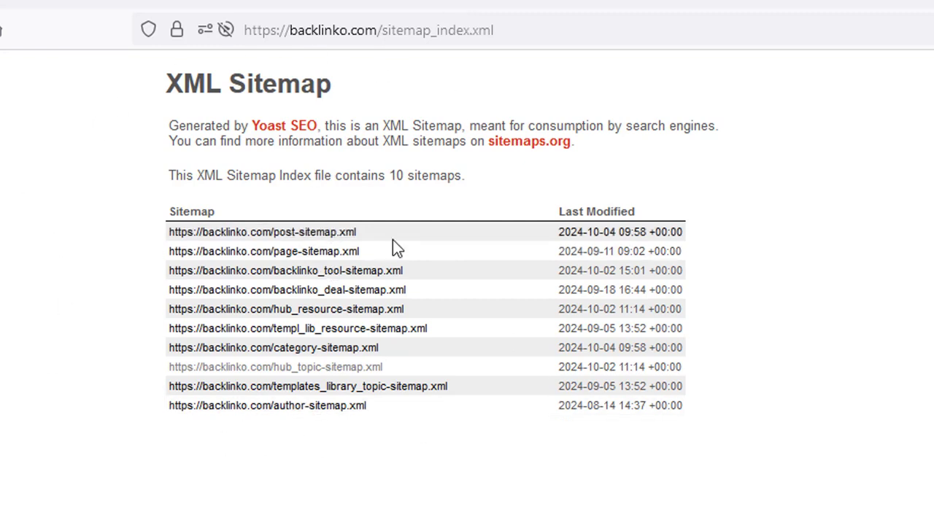
Open post-sitemap.xml with its 310 URLs, skim it, and bring up Link Gopher's options.
{"action": "left_click", "coordinate": [317, 234]}
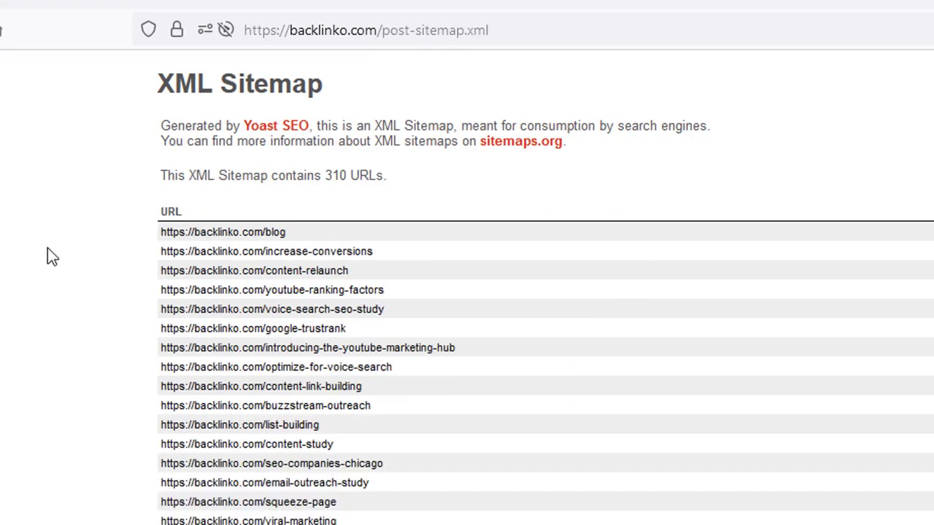
{"action": "scroll", "coordinate": [48, 250], "scroll_direction": "down", "scroll_amount": 10}
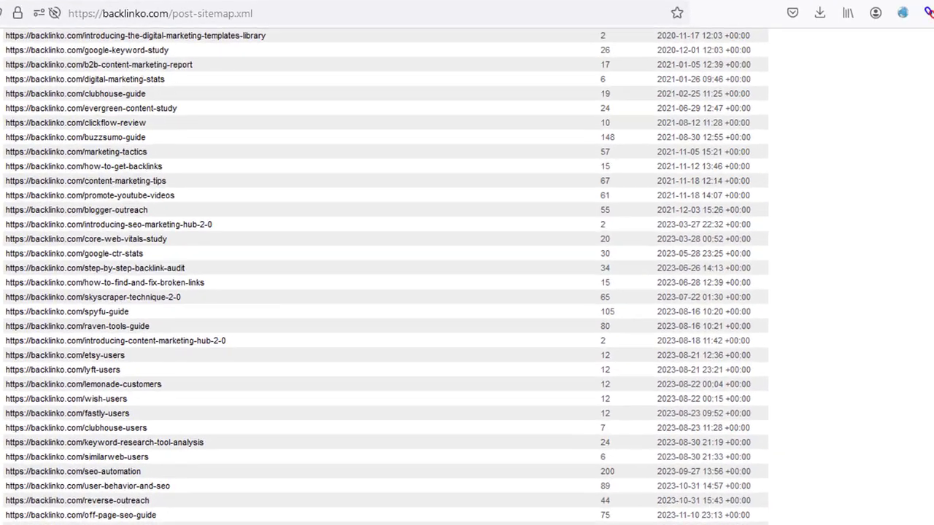
{"action": "scroll", "coordinate": [376, 276], "scroll_direction": "down", "scroll_amount": 15}
{"action": "scroll", "coordinate": [376, 275], "scroll_direction": "up", "scroll_amount": 10}
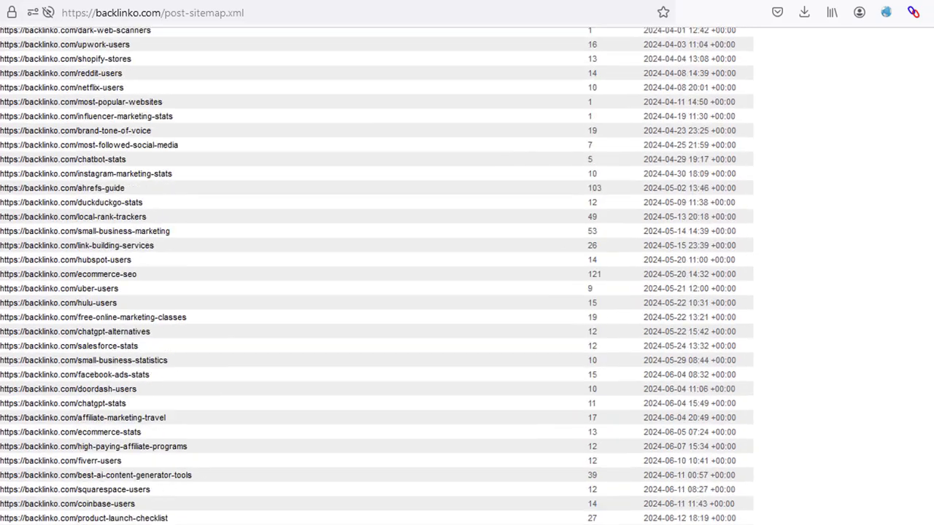
{"action": "scroll", "coordinate": [376, 276], "scroll_direction": "up", "scroll_amount": 20}
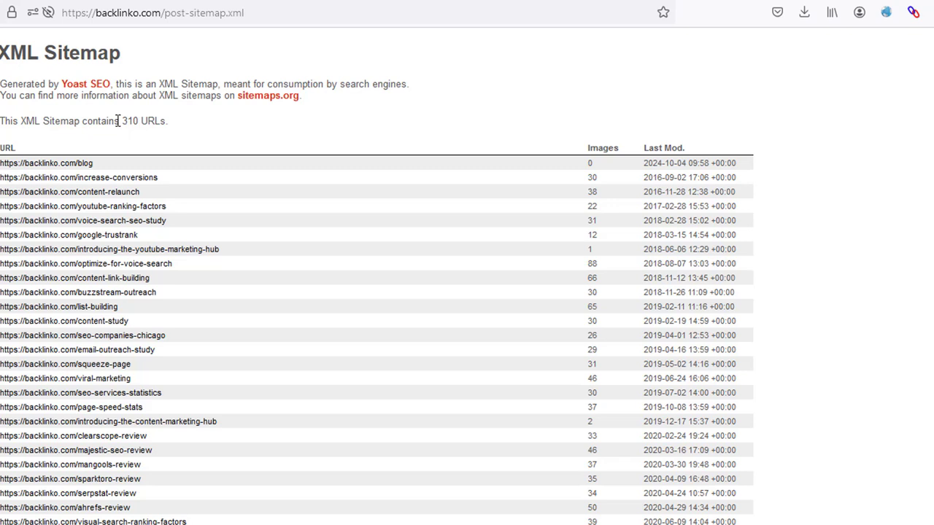
{"action": "left_click", "coordinate": [914, 14]}
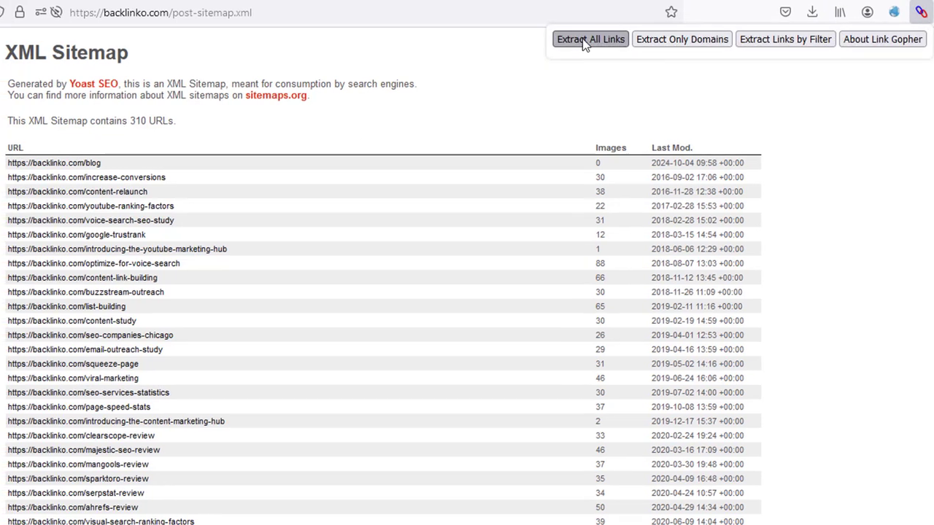
Extract all links and select the ten backlinko.com URLs from advanced-seo through ahrefs-guide.
{"action": "left_click", "coordinate": [577, 43]}
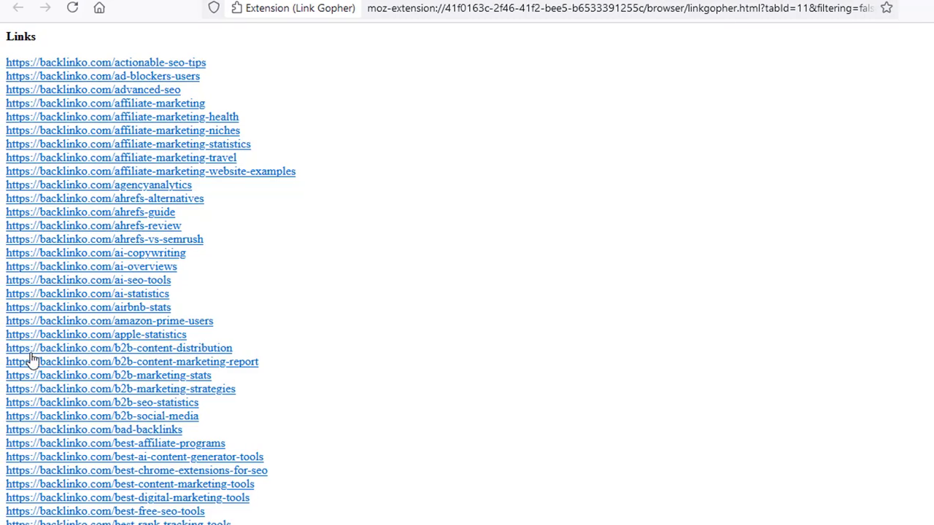
{"action": "scroll", "coordinate": [58, 396], "scroll_direction": "down", "scroll_amount": 15}
{"action": "scroll", "coordinate": [58, 400], "scroll_direction": "down", "scroll_amount": 5}
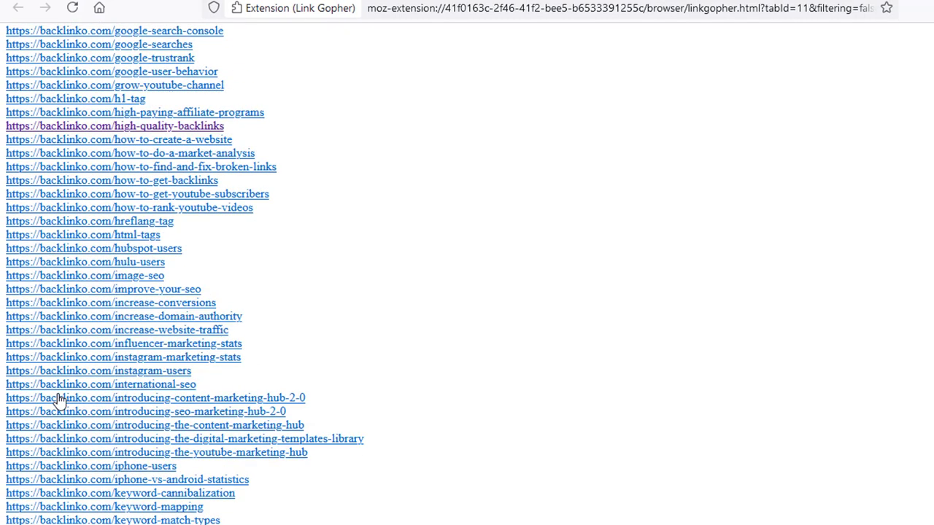
{"action": "scroll", "coordinate": [58, 400], "scroll_direction": "up", "scroll_amount": 20}
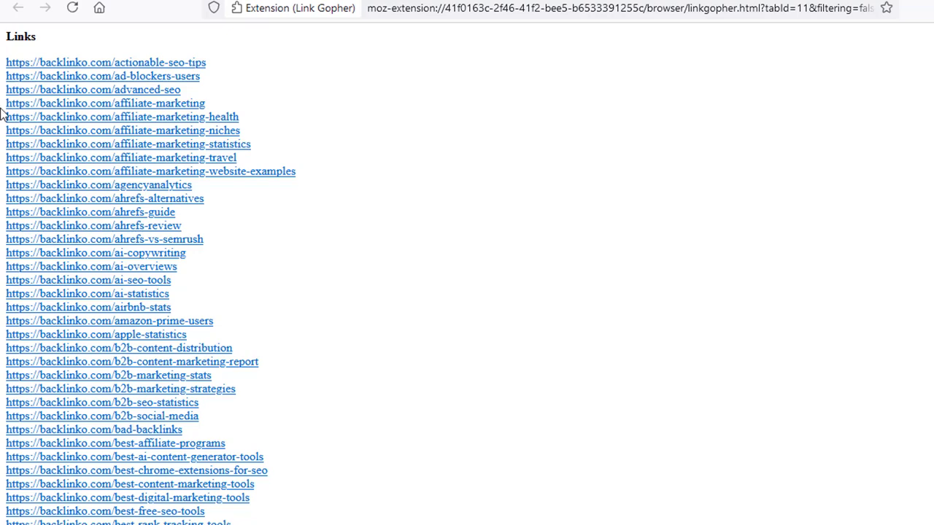
{"action": "left_click_drag", "start_coordinate": [2, 89], "coordinate": [232, 253]}
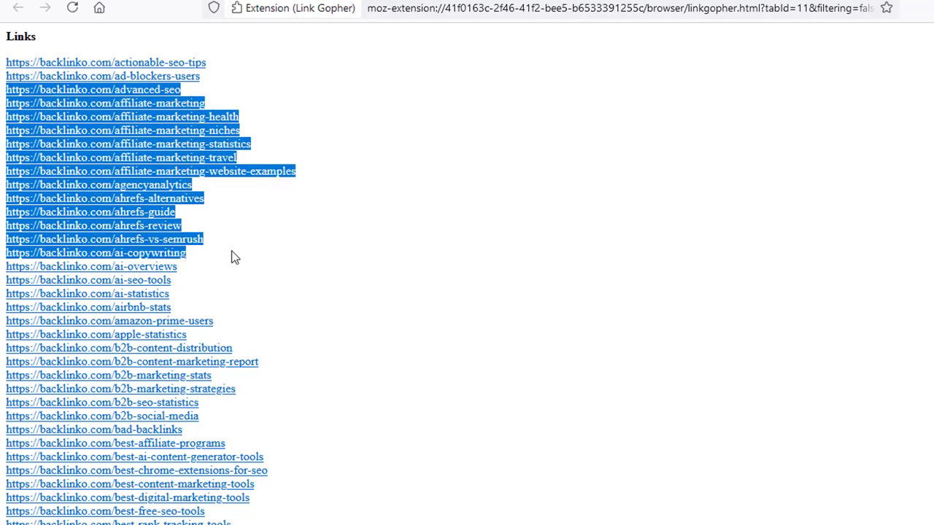
{"action": "left_click", "coordinate": [216, 86]}
{"action": "mouse_move", "coordinate": [3, 89]}
{"action": "left_mouse_down"}
{"action": "mouse_move", "coordinate": [77, 126]}
{"action": "mouse_move", "coordinate": [94, 157]}
{"action": "mouse_move", "coordinate": [96, 203]}
{"action": "mouse_move", "coordinate": [223, 216]}
{"action": "left_mouse_up"}
{"action": "key", "text": "ctrl+c"}
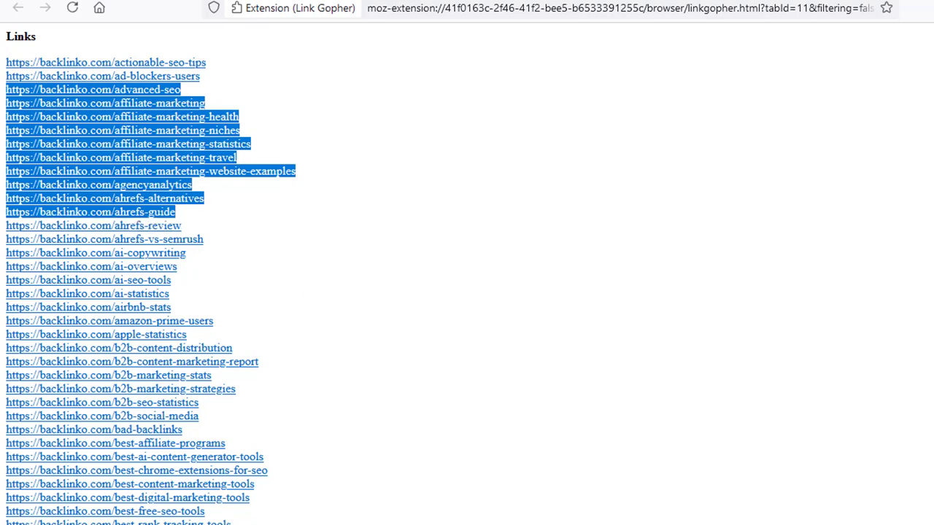
Paste the ten Backlinko links over the old Notepad notes.
{"action": "left_click", "coordinate": [481, 501]}
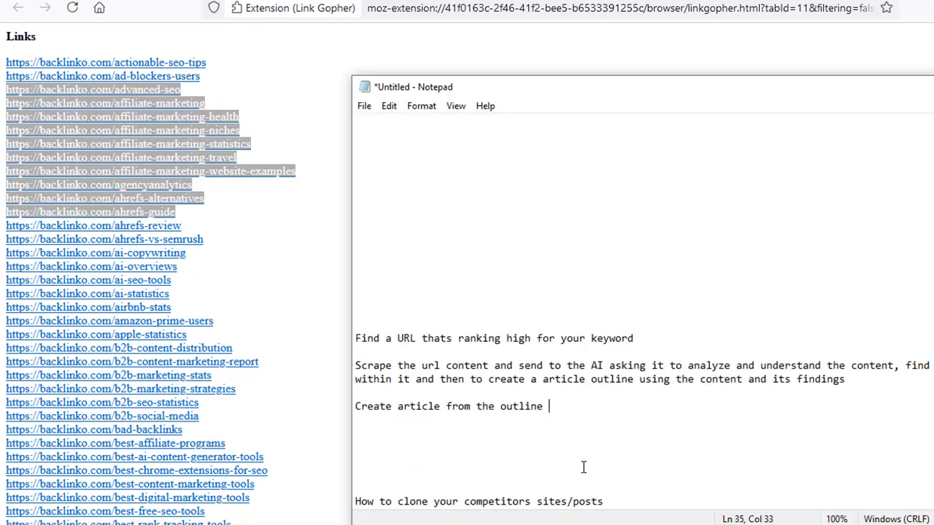
{"action": "key", "text": "ctrl+a"}
{"action": "key", "text": "ctrl+v"}
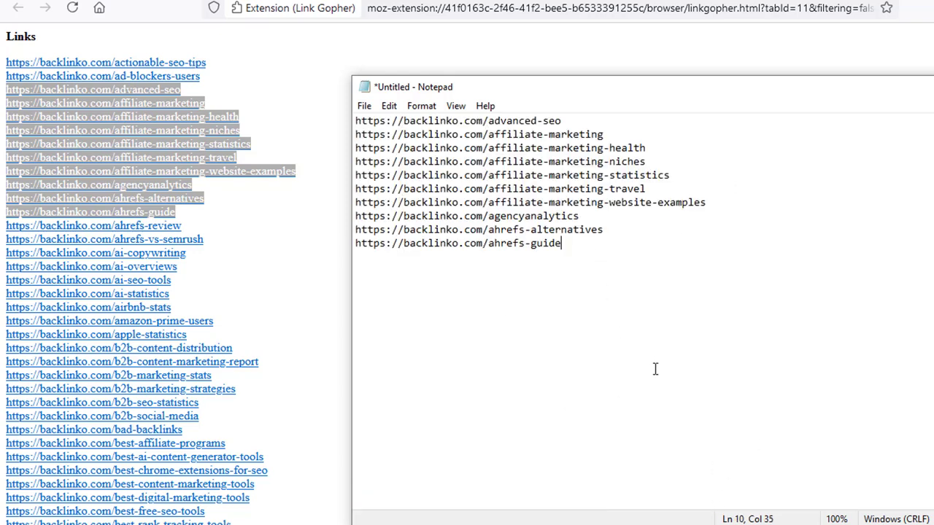
Open the promptai-output folder and select the newest Semrush output file.
{"action": "left_click", "coordinate": [346, 521]}
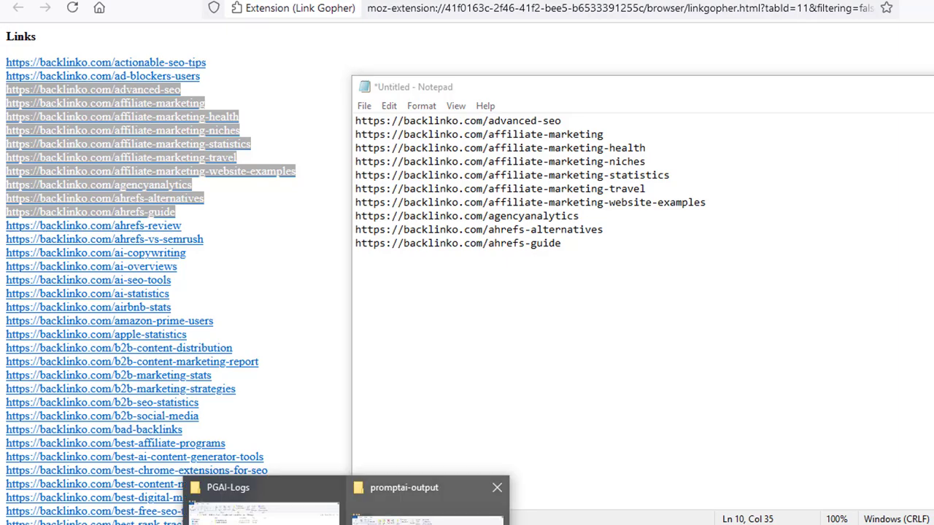
{"action": "left_click", "coordinate": [427, 503]}
{"action": "left_click_drag", "start_coordinate": [408, 150], "coordinate": [379, 1]}
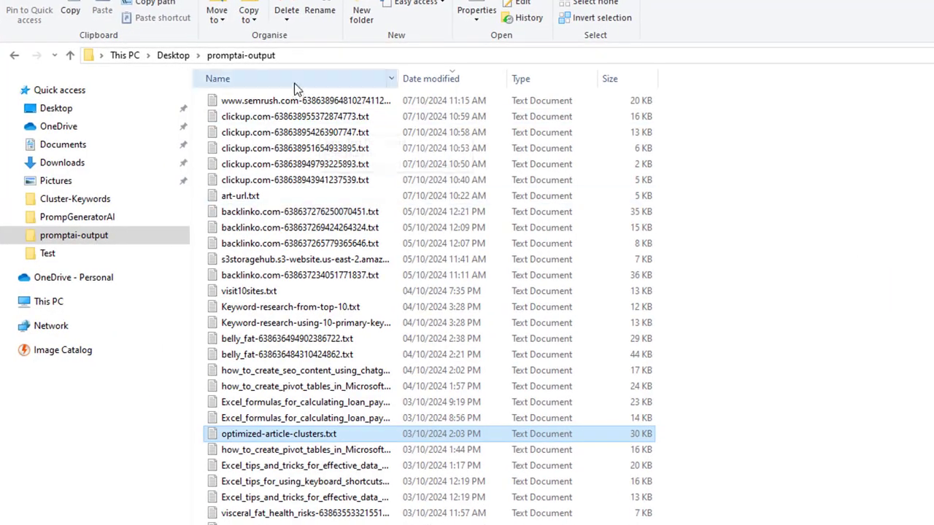
{"action": "left_click", "coordinate": [542, 102]}
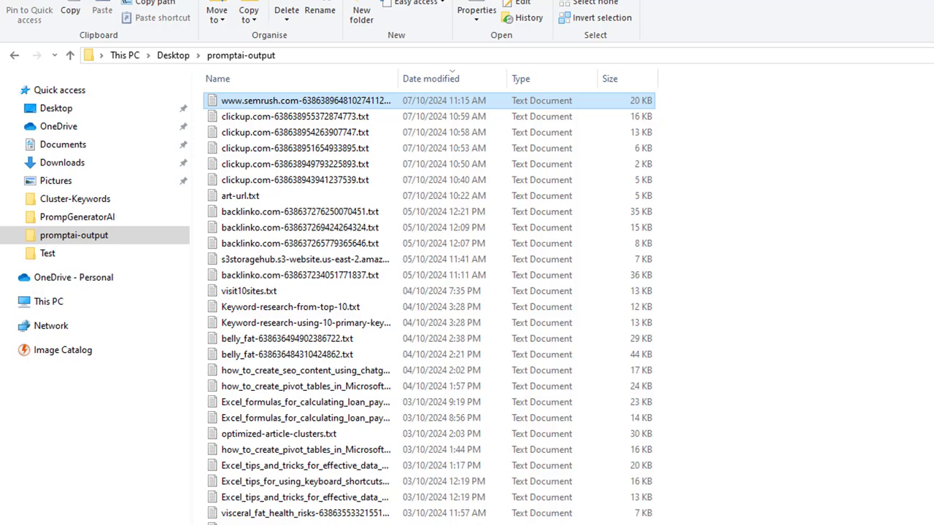
Return to Notepad and select the ten pasted URLs.
{"action": "key", "text": "alt+Tab"}
{"action": "left_click_drag", "start_coordinate": [640, 266], "coordinate": [318, 123]}
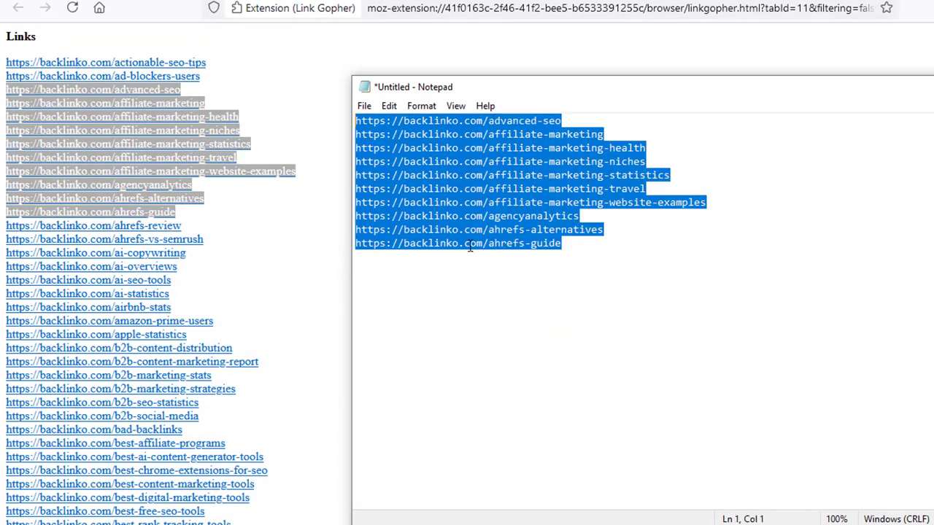
{"action": "left_click", "coordinate": [498, 120]}
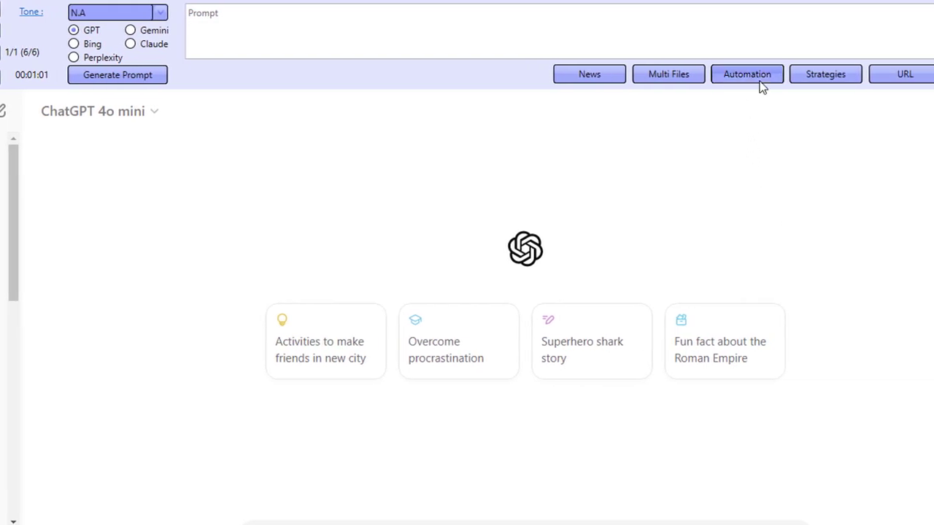
Replace the logical-mode URL list with the copied backlinko URLs and set Run Limit to 6.
{"action": "left_click", "coordinate": [746, 74]}
{"action": "left_click", "coordinate": [477, 314]}
{"action": "left_click", "coordinate": [465, 148]}
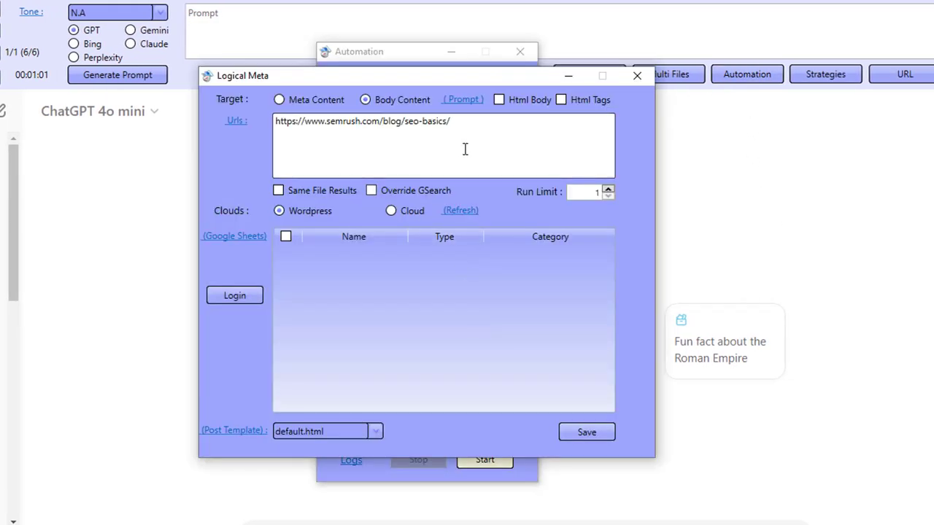
{"action": "key", "text": "ctrl+a"}
{"action": "key", "text": "ctrl+v"}
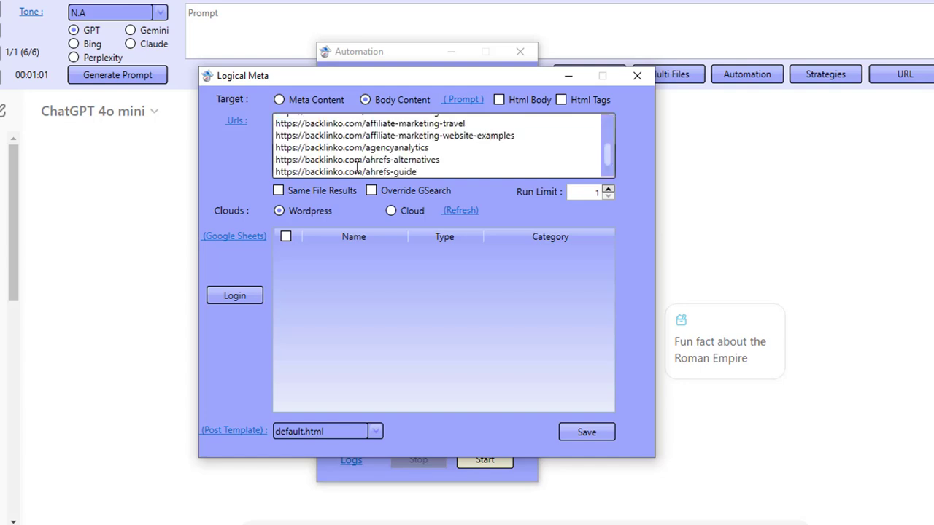
{"action": "left_click", "coordinate": [607, 191]}
{"action": "left_click", "coordinate": [607, 191]}
{"action": "left_click", "coordinate": [608, 191]}
{"action": "left_click", "coordinate": [607, 191]}
{"action": "left_click", "coordinate": [607, 191]}
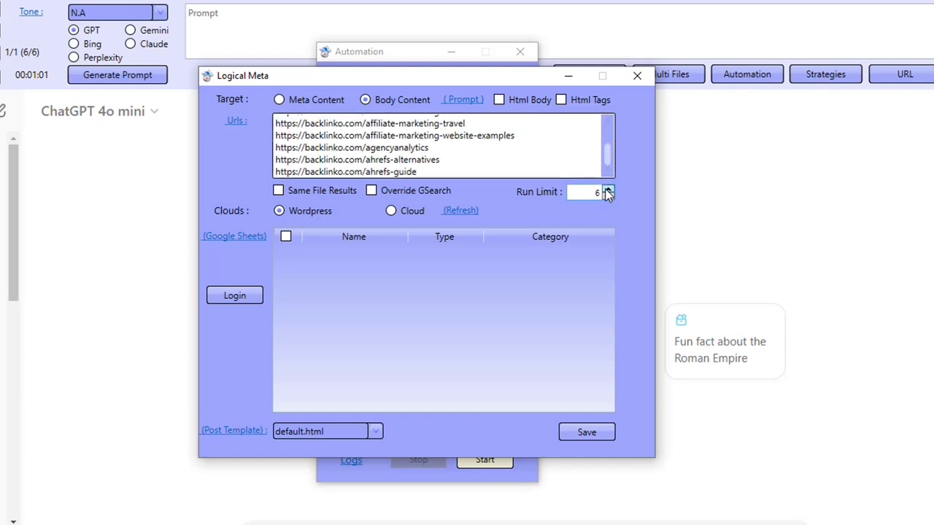
{"action": "left_click", "coordinate": [607, 191]}
Save the automation settings, start the rewrite run, and glance at the promptai-output folder.
{"action": "left_click", "coordinate": [584, 431]}
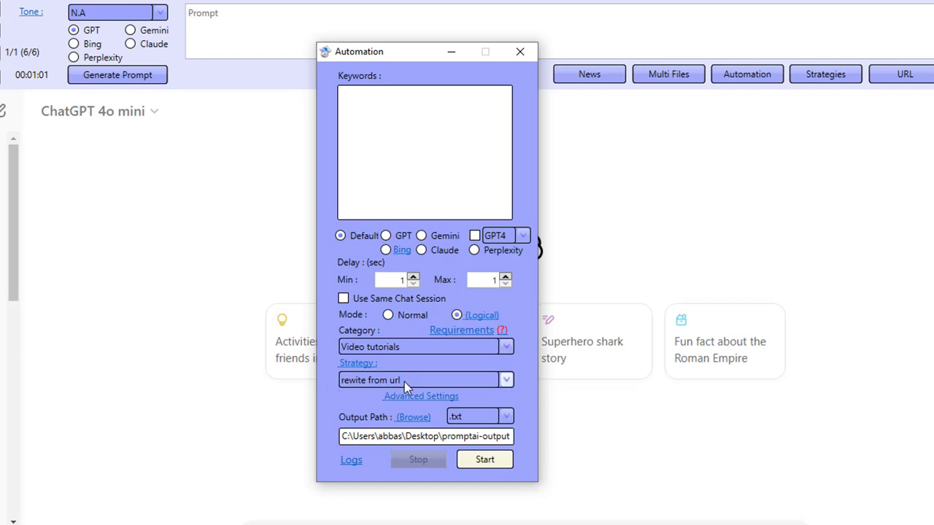
{"action": "left_click", "coordinate": [476, 459]}
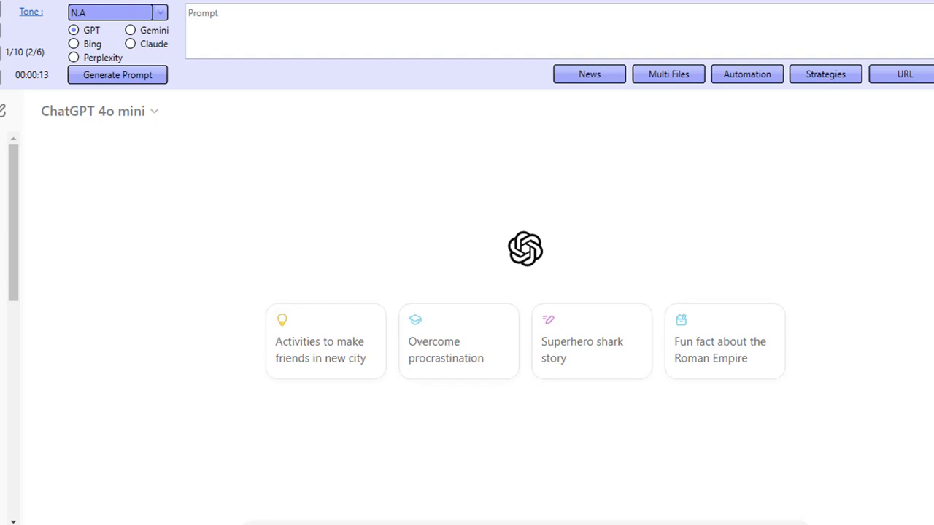
{"action": "left_click", "coordinate": [302, 503]}
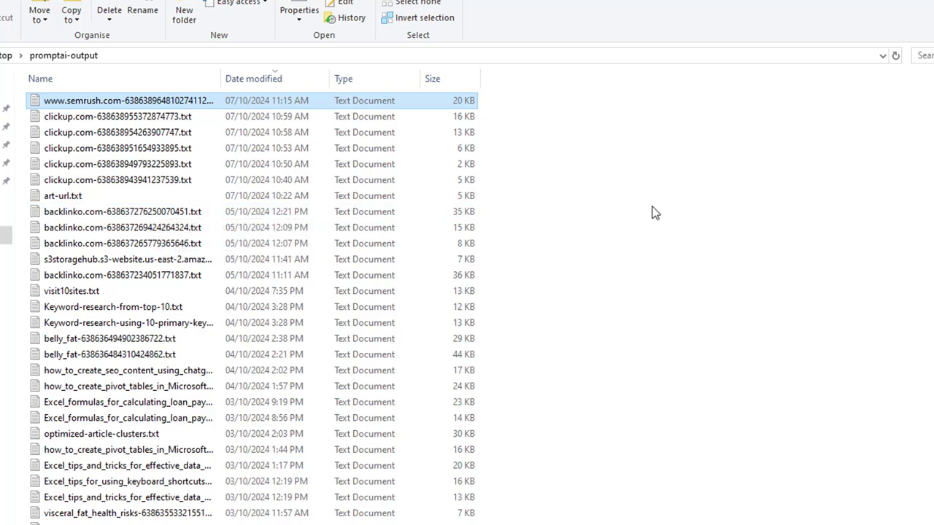
{"action": "key", "text": "alt+Tab"}
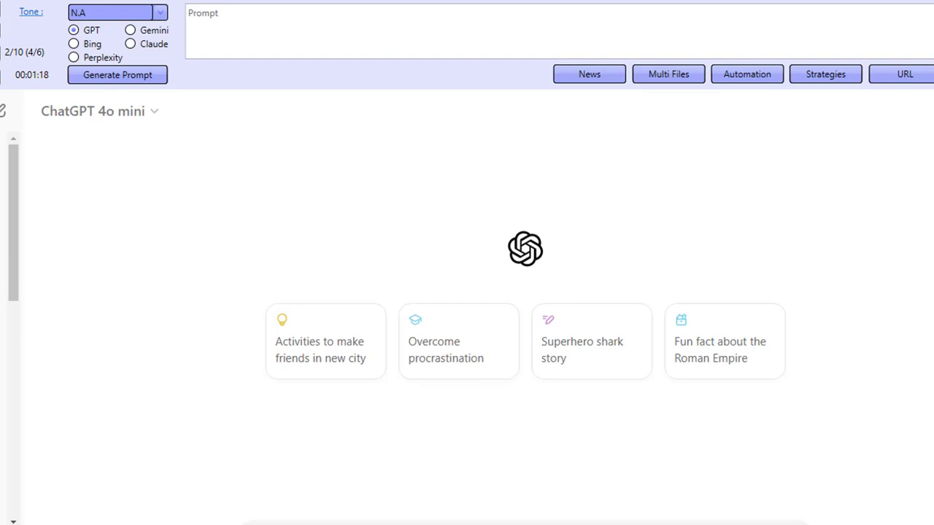
Import a saved backlinko output .txt file from promptai-output into the Editor.
{"action": "mouse_move", "coordinate": [341, 521]}
{"action": "left_click", "coordinate": [248, 503]}
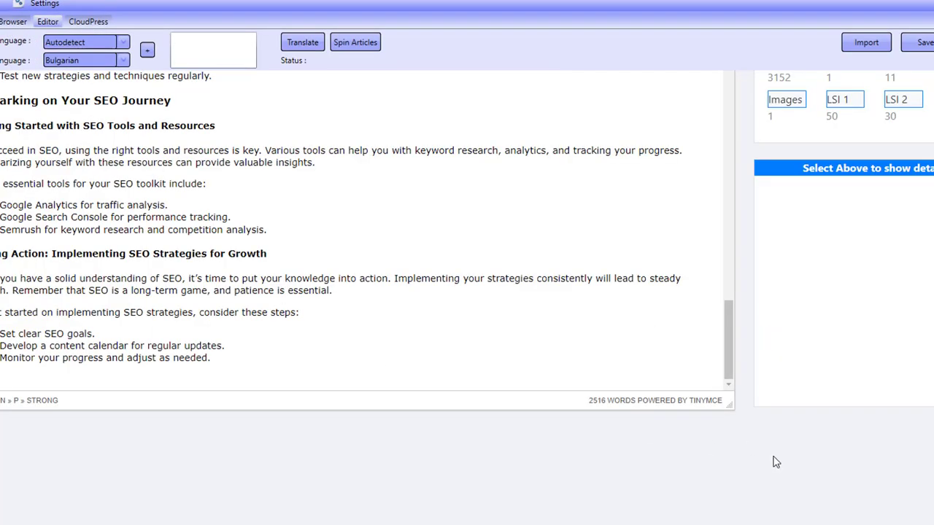
{"action": "scroll", "coordinate": [776, 461], "scroll_direction": "up", "scroll_amount": 5}
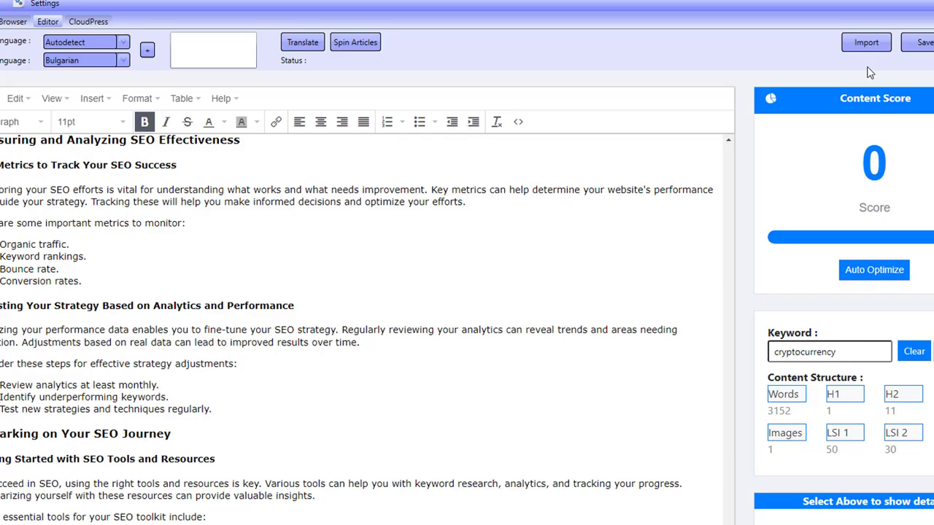
{"action": "left_click", "coordinate": [867, 42]}
{"action": "key", "text": "Return"}
Read through the imported SEO article and highlight its 2222-word count.
{"action": "scroll", "coordinate": [336, 401], "scroll_direction": "up", "scroll_amount": 20}
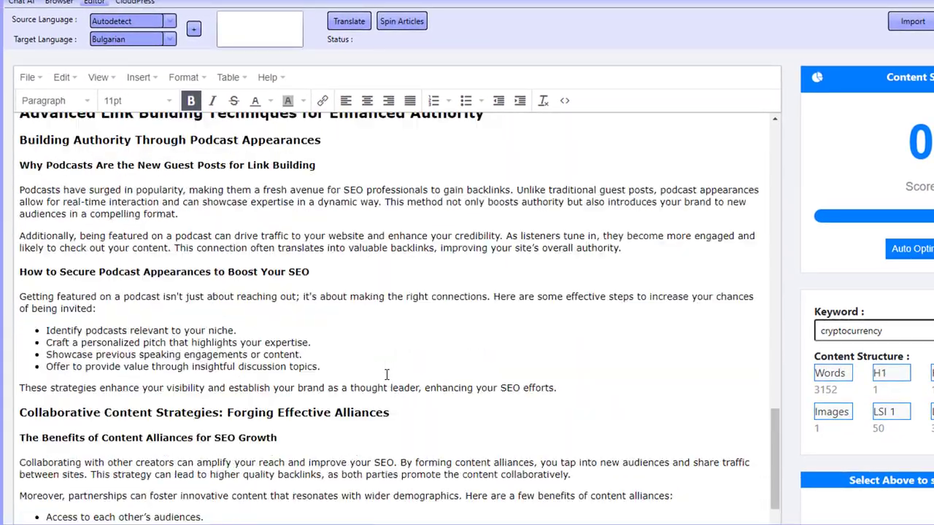
{"action": "scroll", "coordinate": [386, 374], "scroll_direction": "up", "scroll_amount": 15}
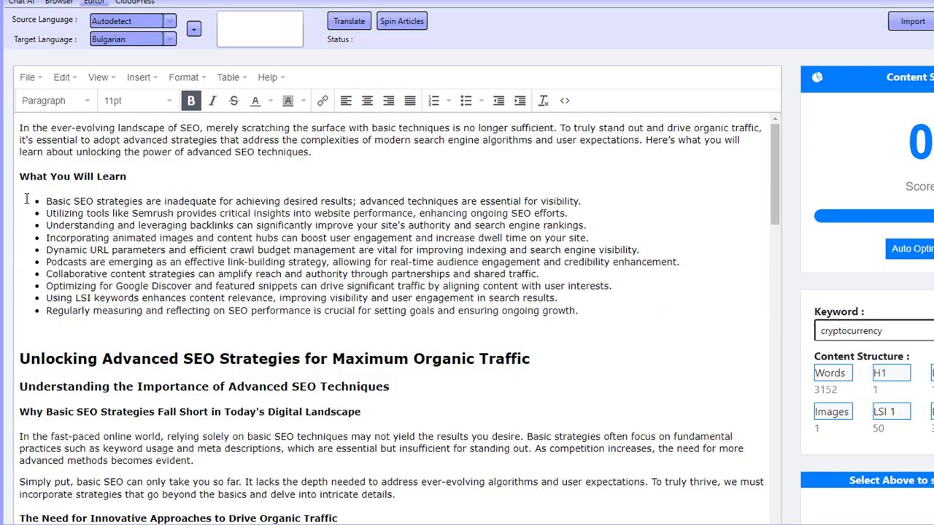
{"action": "left_click", "coordinate": [25, 152]}
{"action": "key", "text": "shift+Down"}
{"action": "scroll", "coordinate": [112, 210], "scroll_direction": "down", "scroll_amount": 4}
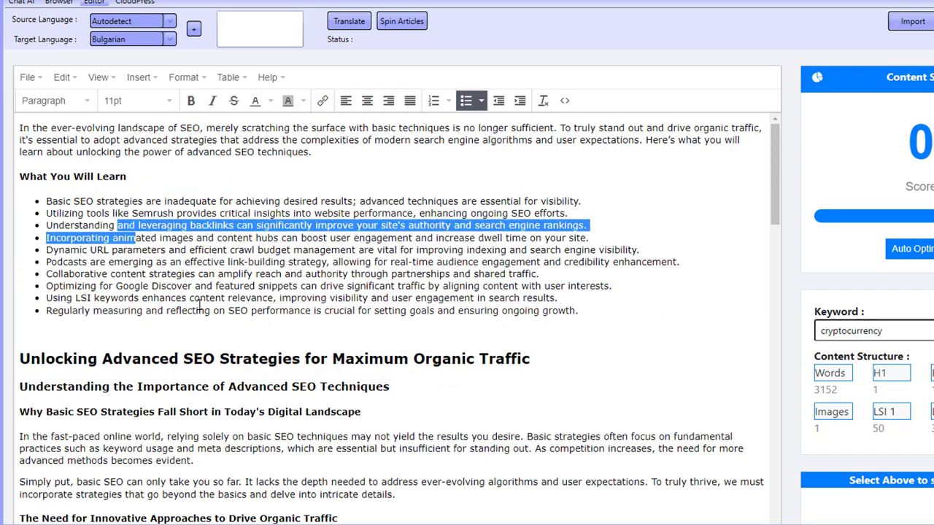
{"action": "scroll", "coordinate": [180, 173], "scroll_direction": "up", "scroll_amount": 2}
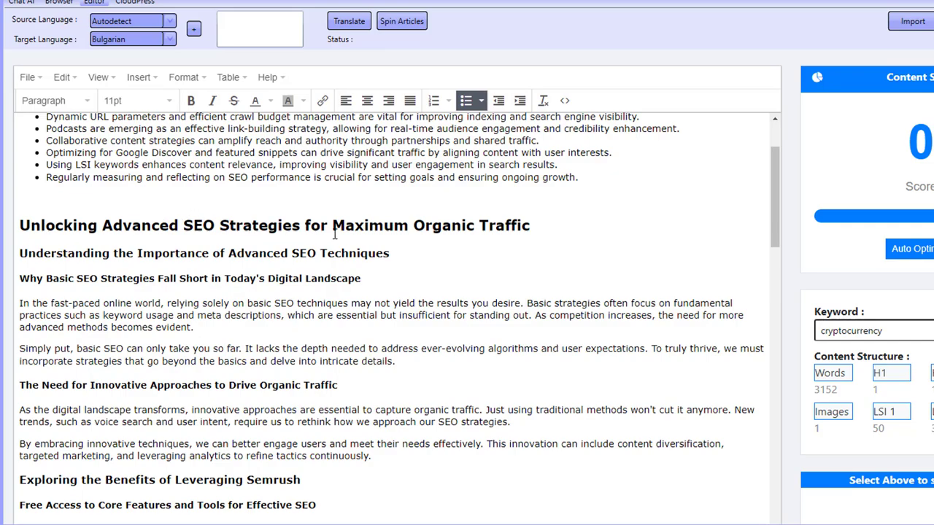
{"action": "scroll", "coordinate": [490, 242], "scroll_direction": "down", "scroll_amount": 13}
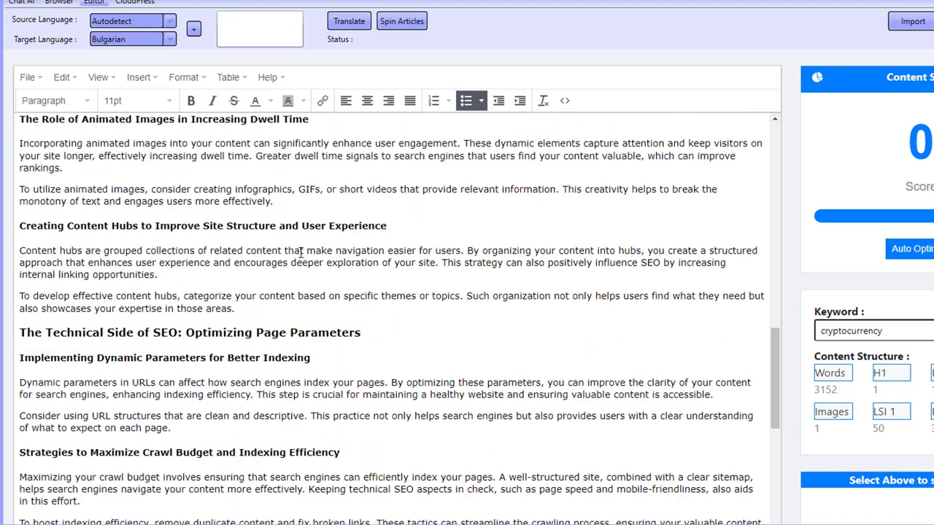
{"action": "left_click", "coordinate": [300, 252]}
{"action": "scroll", "coordinate": [349, 350], "scroll_direction": "down", "scroll_amount": 12}
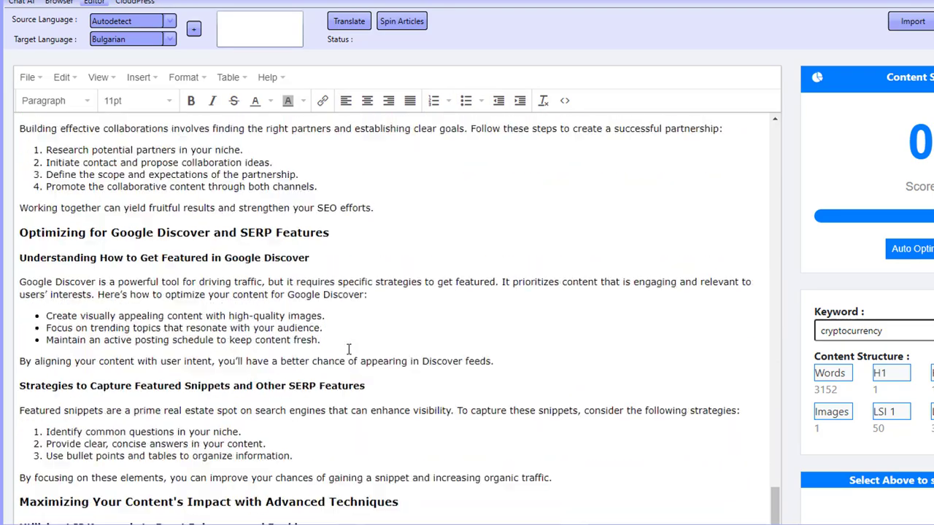
{"action": "scroll", "coordinate": [347, 349], "scroll_direction": "up", "scroll_amount": 9}
{"action": "scroll", "coordinate": [325, 328], "scroll_direction": "down", "scroll_amount": 2}
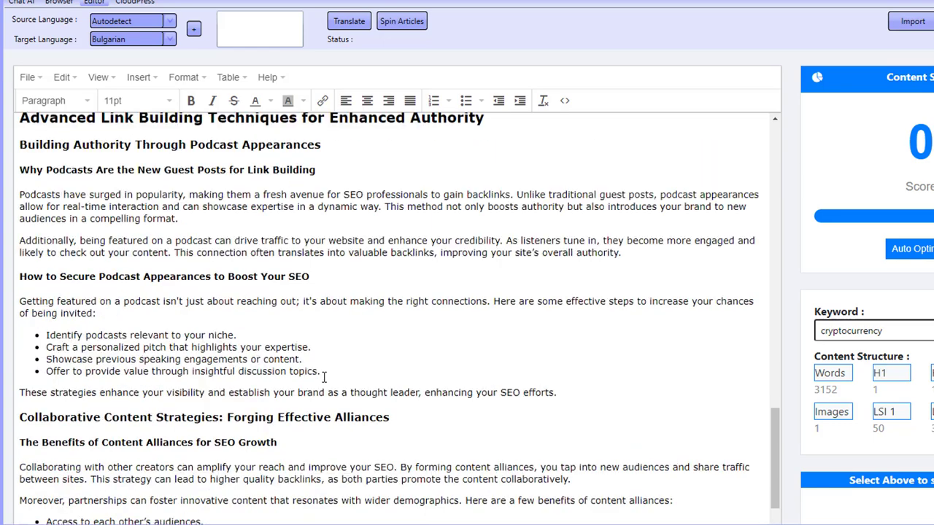
{"action": "scroll", "coordinate": [324, 377], "scroll_direction": "down", "scroll_amount": 15}
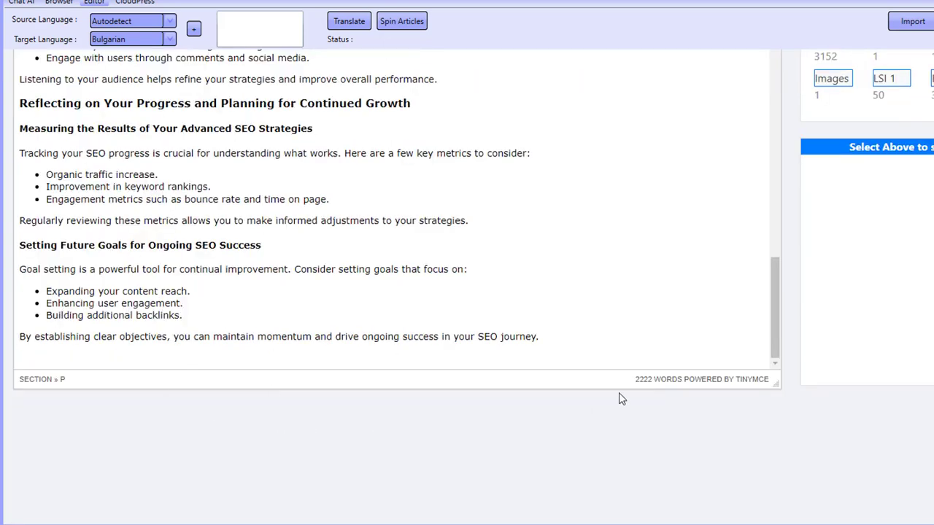
{"action": "left_click_drag", "start_coordinate": [631, 381], "coordinate": [651, 384]}
Import the newest backlinko output file, a 3152-word affiliate marketing article.
{"action": "left_click", "coordinate": [912, 21]}
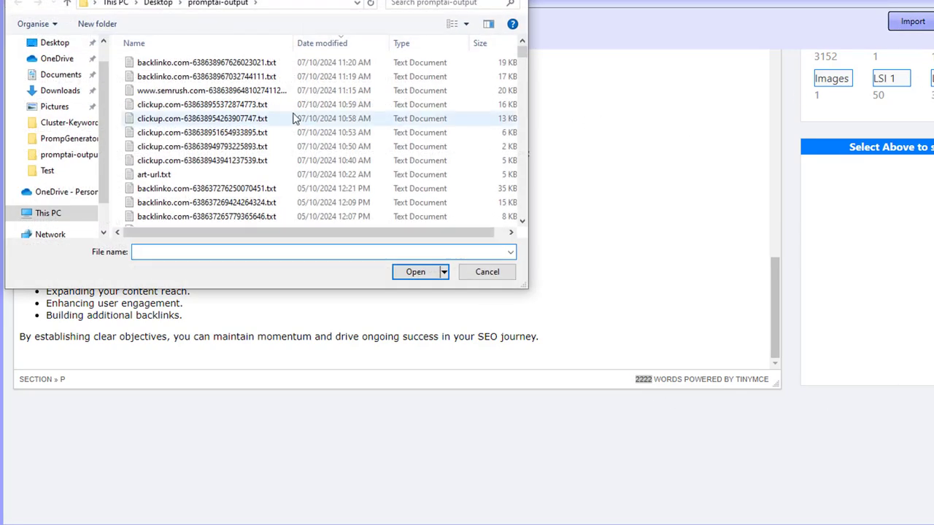
{"action": "left_click", "coordinate": [202, 62]}
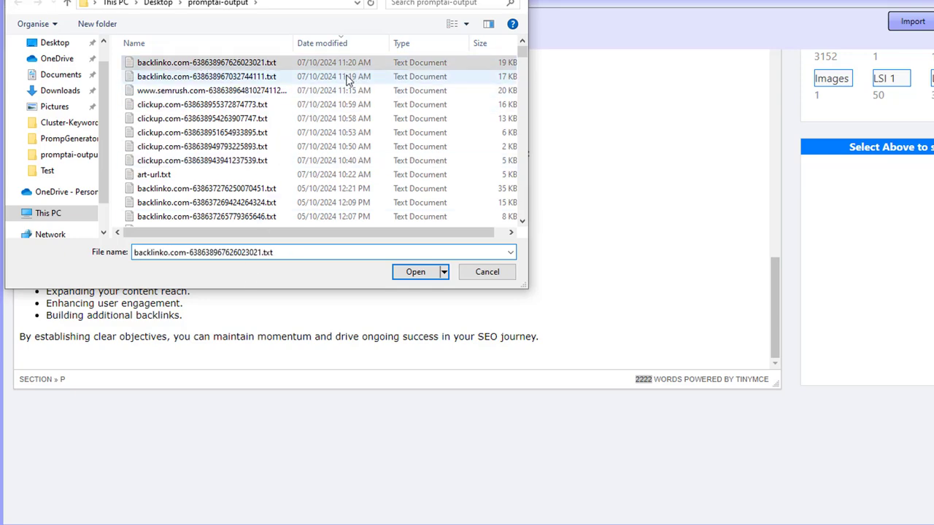
{"action": "double_click", "coordinate": [378, 67]}
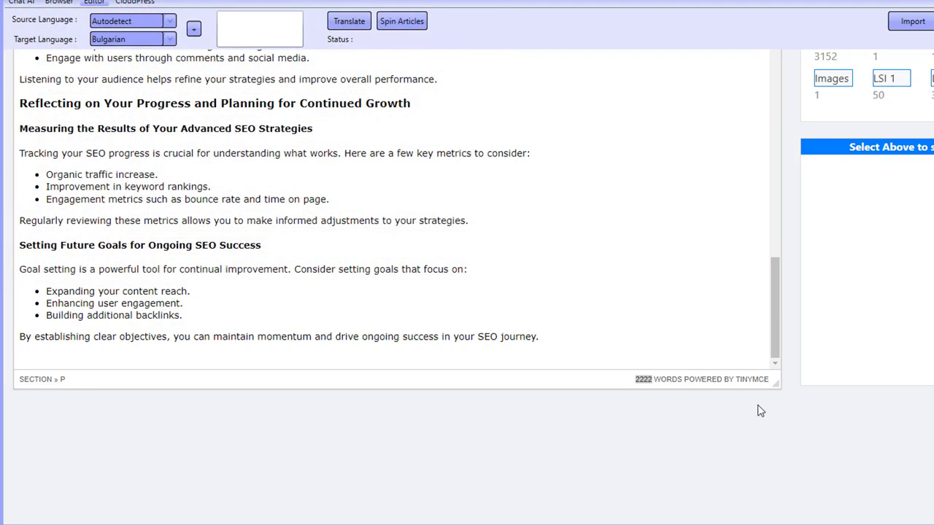
Scroll through the affiliate marketing article back to the top and reopen the Import file picker.
{"action": "scroll", "coordinate": [722, 365], "scroll_direction": "up", "scroll_amount": 15}
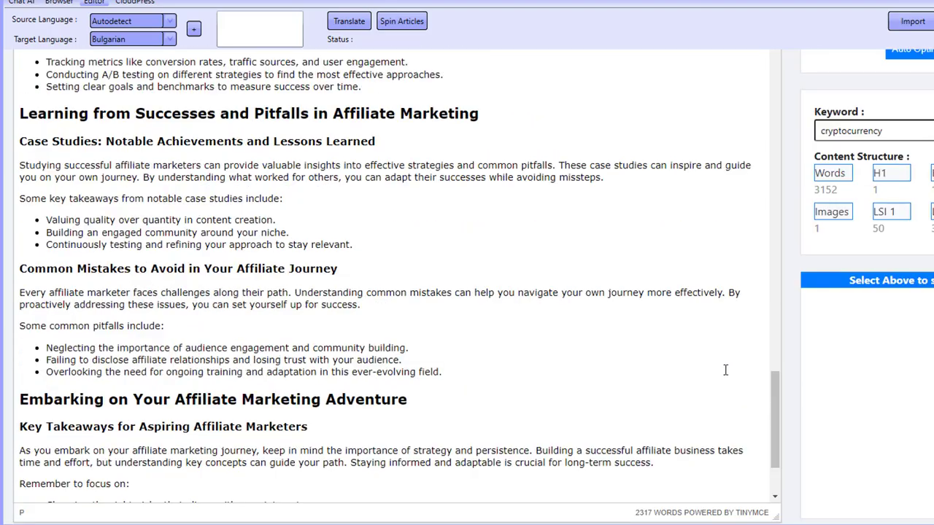
{"action": "scroll", "coordinate": [727, 340], "scroll_direction": "up", "scroll_amount": 15}
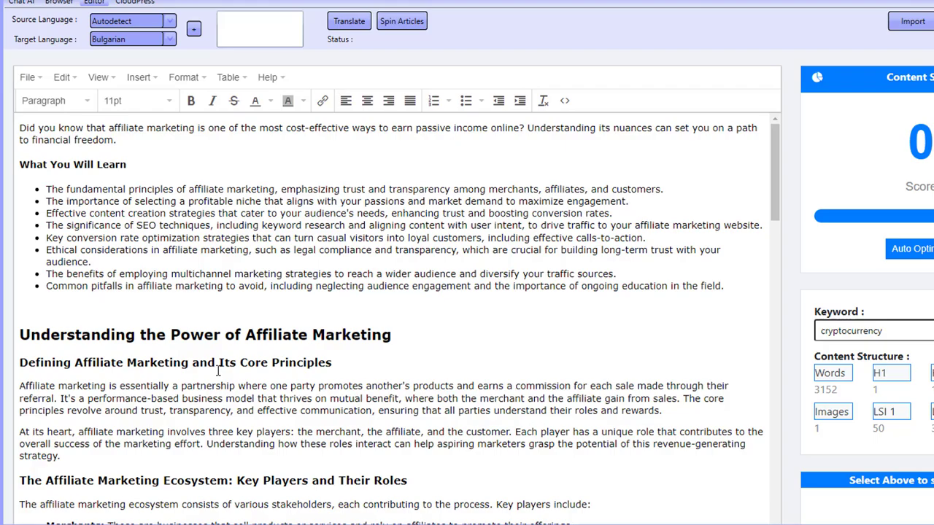
{"action": "scroll", "coordinate": [219, 370], "scroll_direction": "down", "scroll_amount": 4}
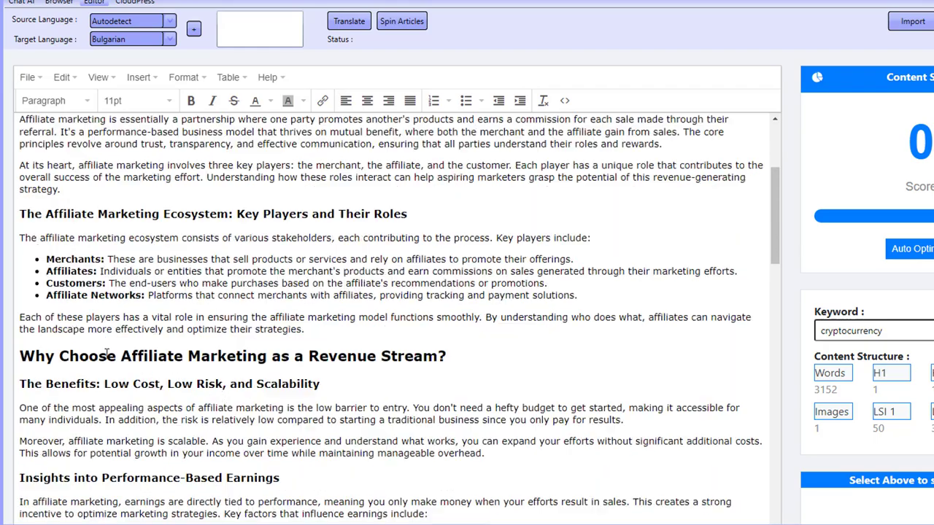
{"action": "left_click_drag", "start_coordinate": [107, 356], "coordinate": [258, 373]}
{"action": "scroll", "coordinate": [258, 373], "scroll_direction": "down", "scroll_amount": 20}
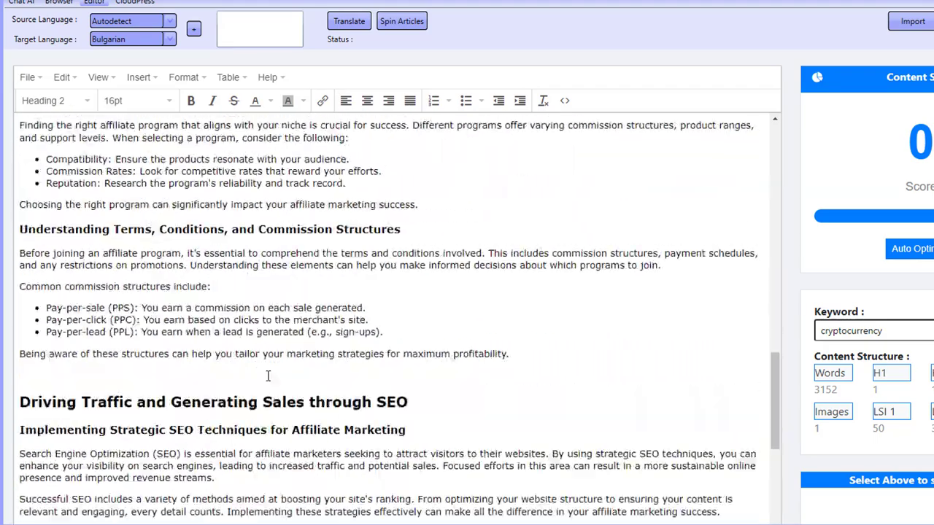
{"action": "scroll", "coordinate": [270, 378], "scroll_direction": "down", "scroll_amount": 15}
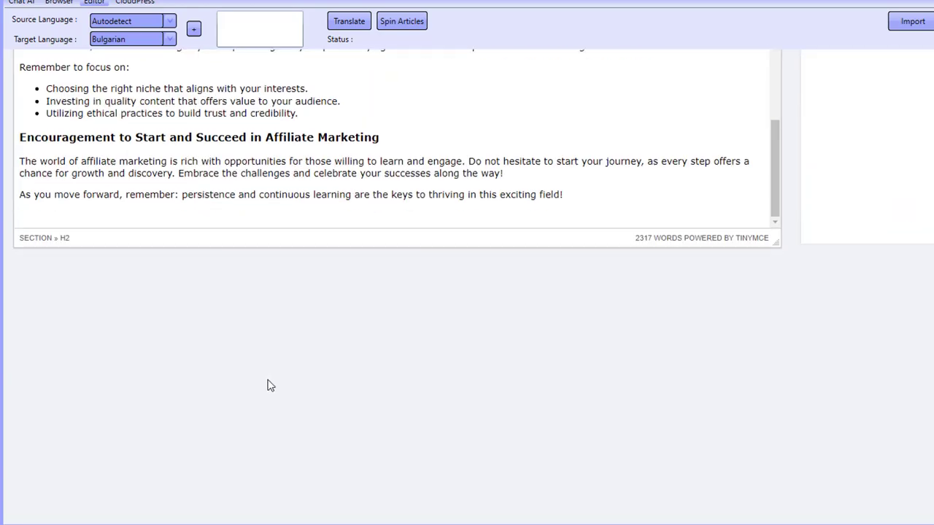
{"action": "scroll", "coordinate": [270, 385], "scroll_direction": "up", "scroll_amount": 15}
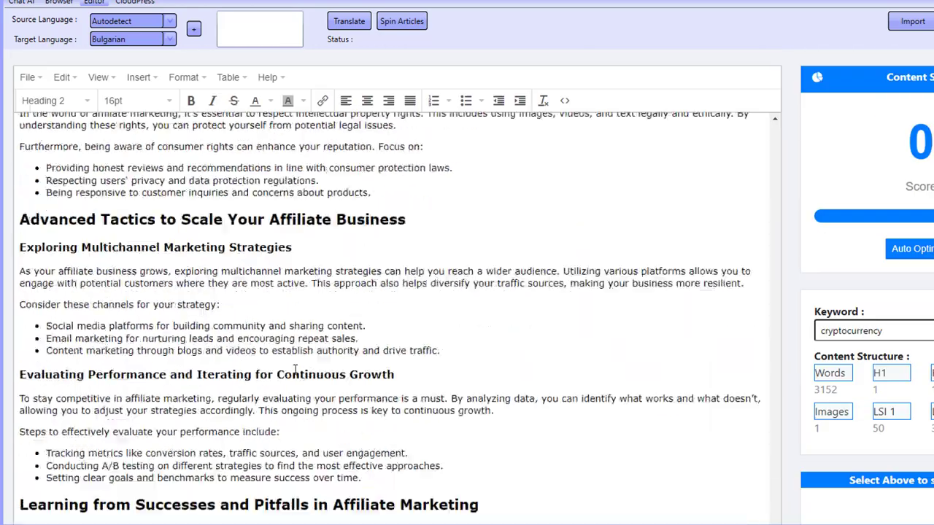
{"action": "scroll", "coordinate": [296, 368], "scroll_direction": "up", "scroll_amount": 20}
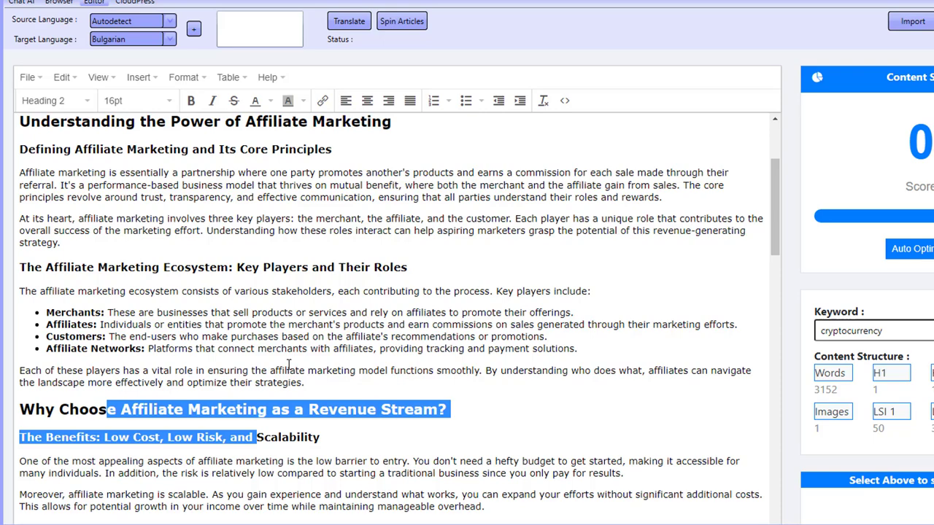
{"action": "scroll", "coordinate": [290, 365], "scroll_direction": "up", "scroll_amount": 3}
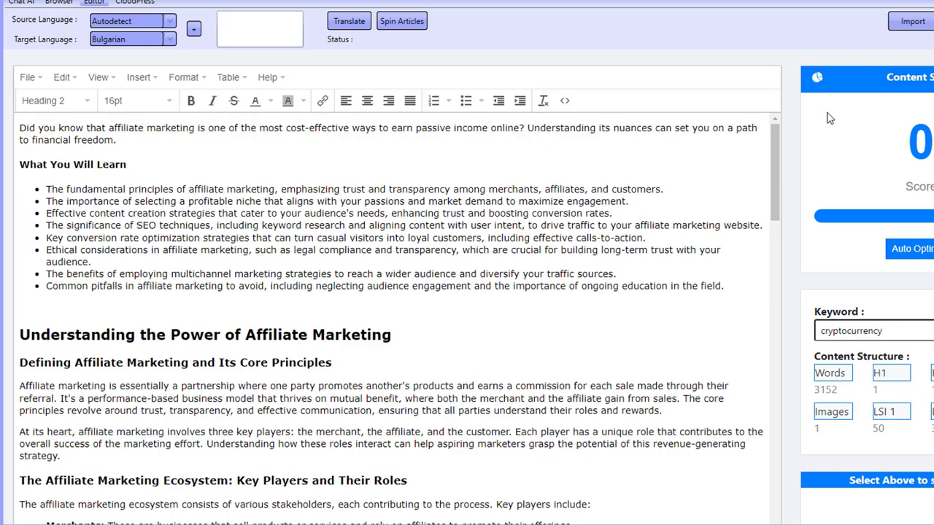
{"action": "left_click", "coordinate": [912, 22]}
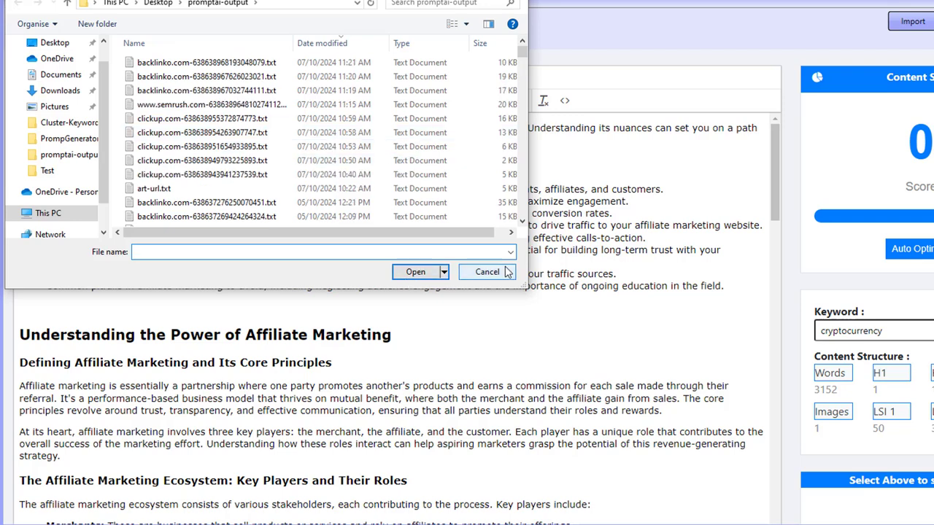
Load the 1081-word health affiliate programs article, read through it, then return to Chat AI.
{"action": "double_click", "coordinate": [219, 62]}
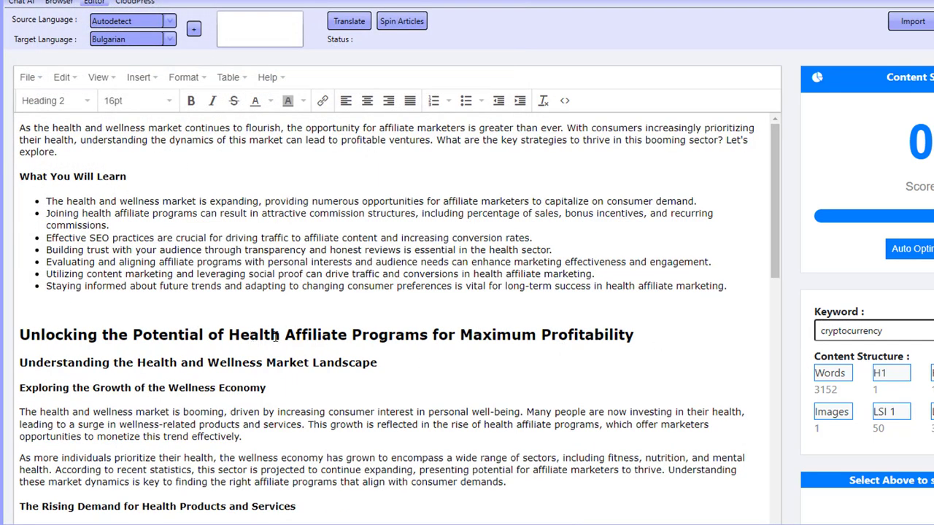
{"action": "left_click_drag", "start_coordinate": [283, 337], "coordinate": [422, 343]}
{"action": "scroll", "coordinate": [604, 375], "scroll_direction": "down", "scroll_amount": 10}
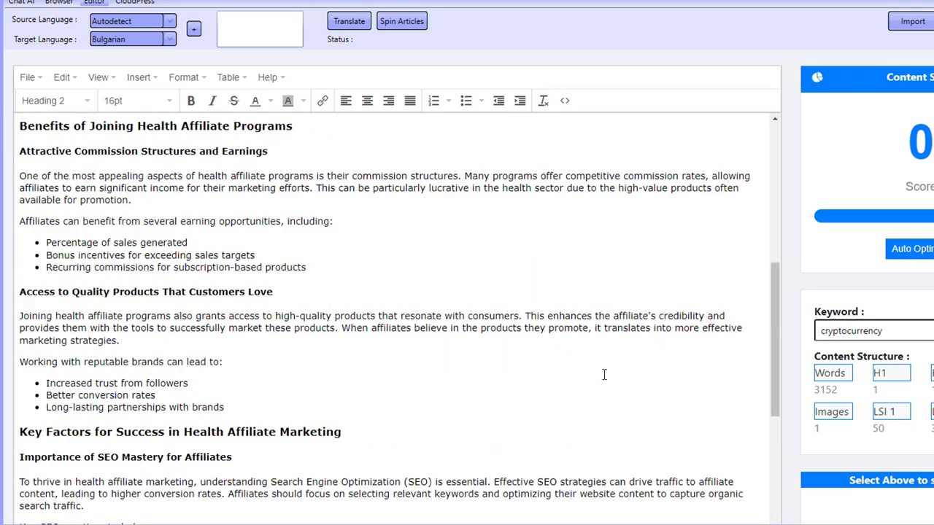
{"action": "scroll", "coordinate": [604, 375], "scroll_direction": "down", "scroll_amount": 15}
{"action": "scroll", "coordinate": [617, 379], "scroll_direction": "down", "scroll_amount": 10}
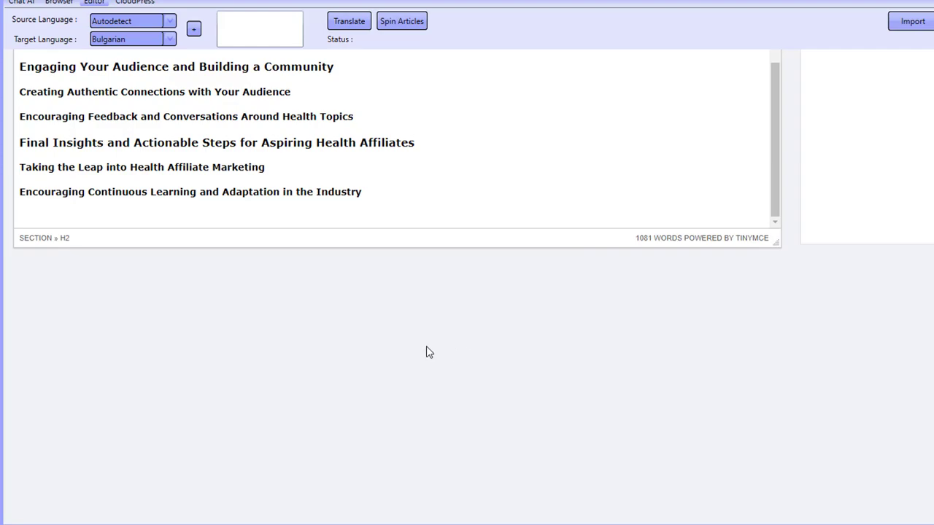
{"action": "scroll", "coordinate": [204, 324], "scroll_direction": "up", "scroll_amount": 10}
{"action": "scroll", "coordinate": [233, 268], "scroll_direction": "up", "scroll_amount": 10}
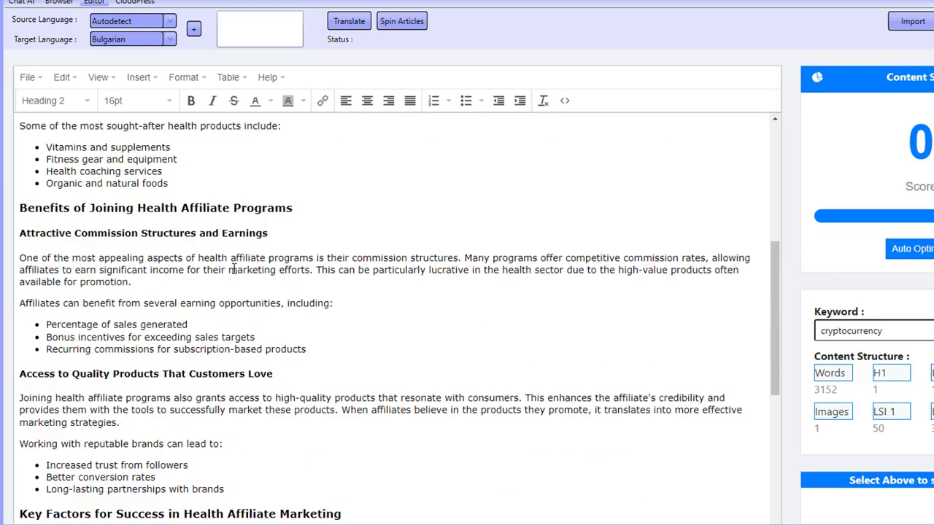
{"action": "left_click", "coordinate": [19, 4]}
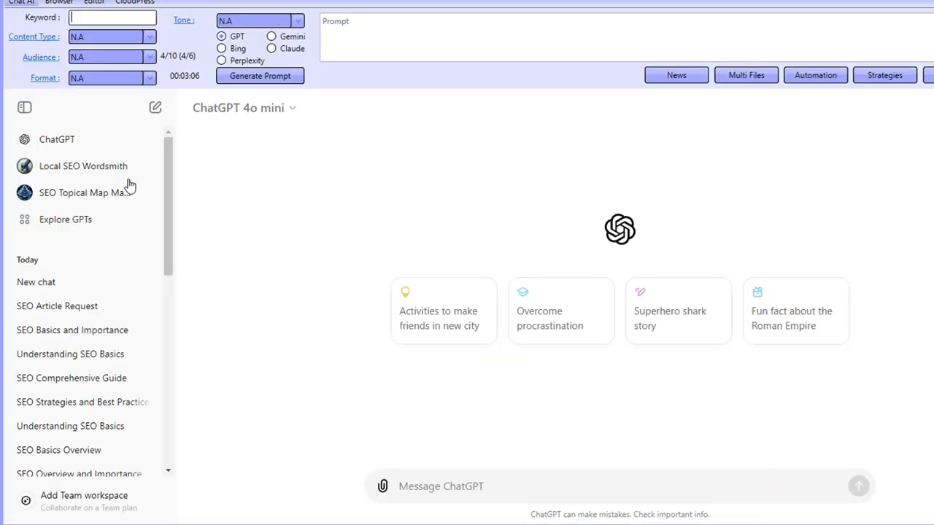
Check the Backlinko automation, close its window, and dismiss the completion notice at 4/10 (5/6).
{"action": "left_click", "coordinate": [810, 76]}
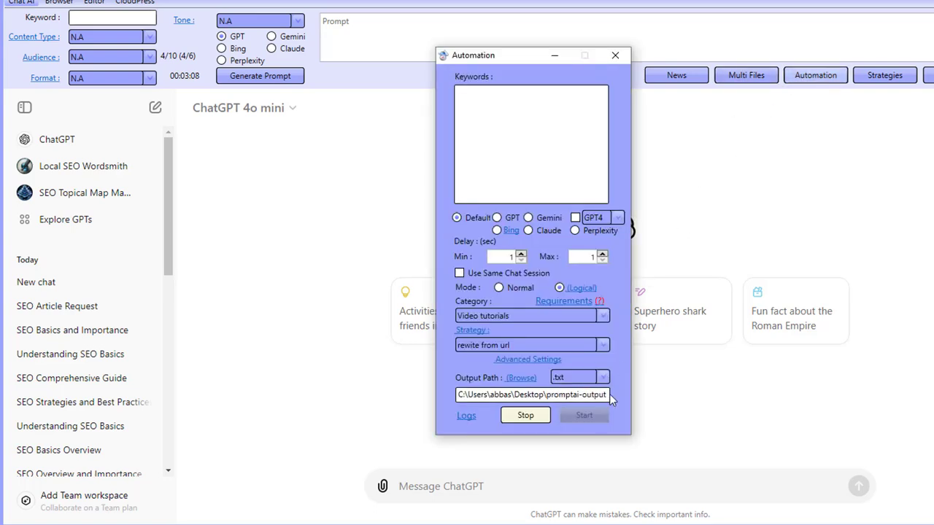
{"action": "left_click", "coordinate": [615, 57]}
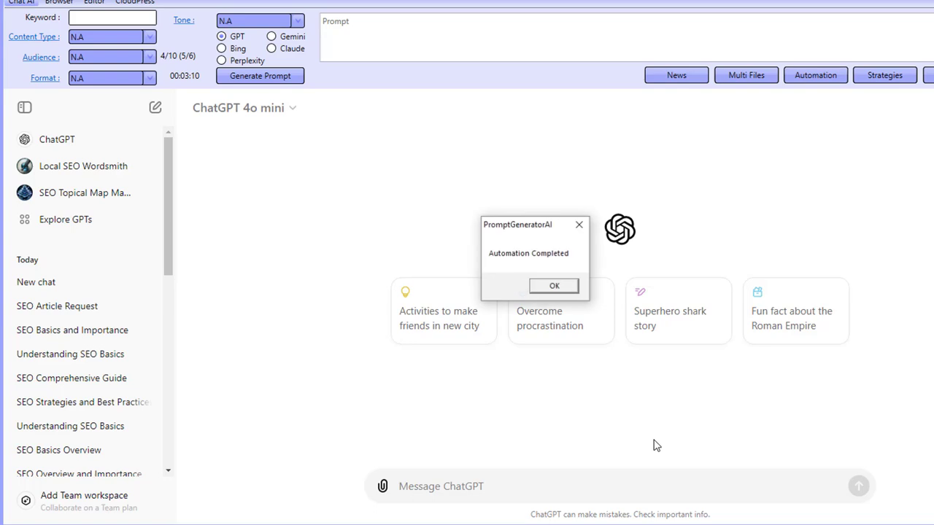
{"action": "left_click", "coordinate": [556, 287]}
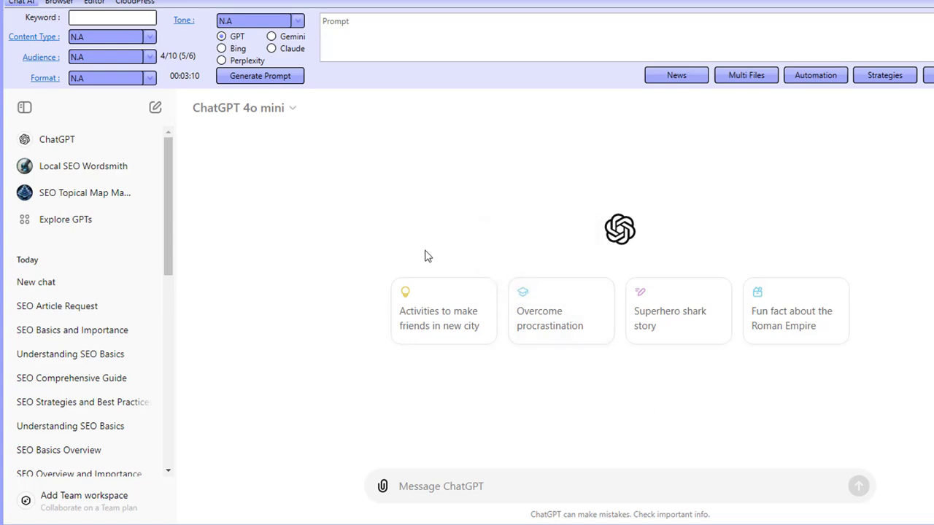
{"action": "left_click", "coordinate": [860, 76]}
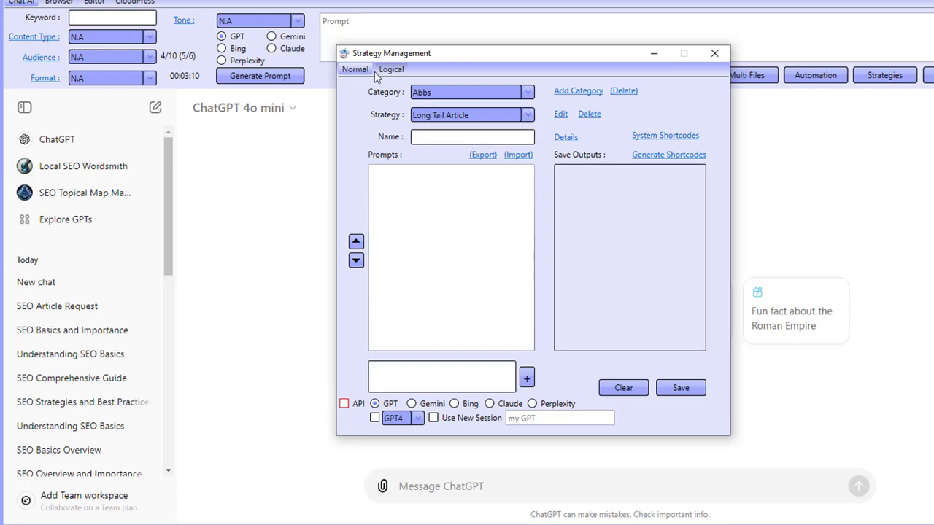
{"action": "left_click", "coordinate": [392, 69]}
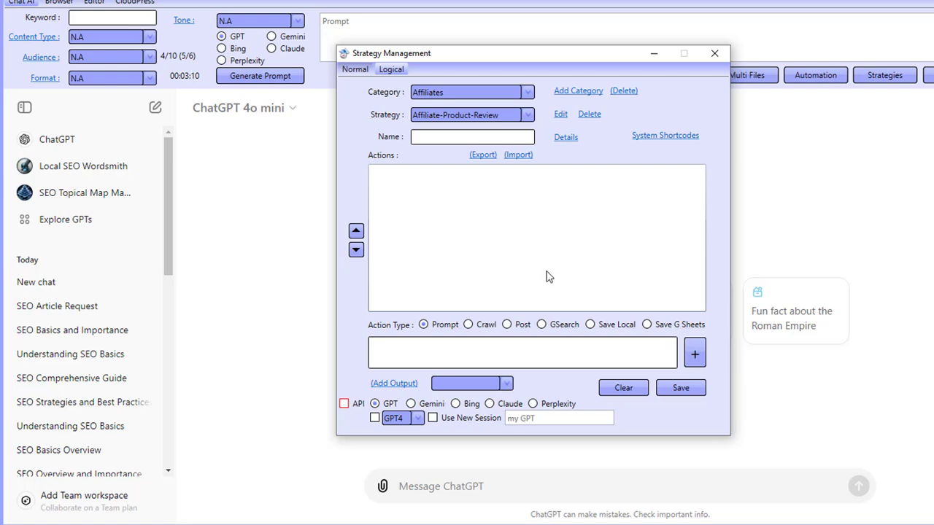
{"action": "left_click", "coordinate": [714, 53]}
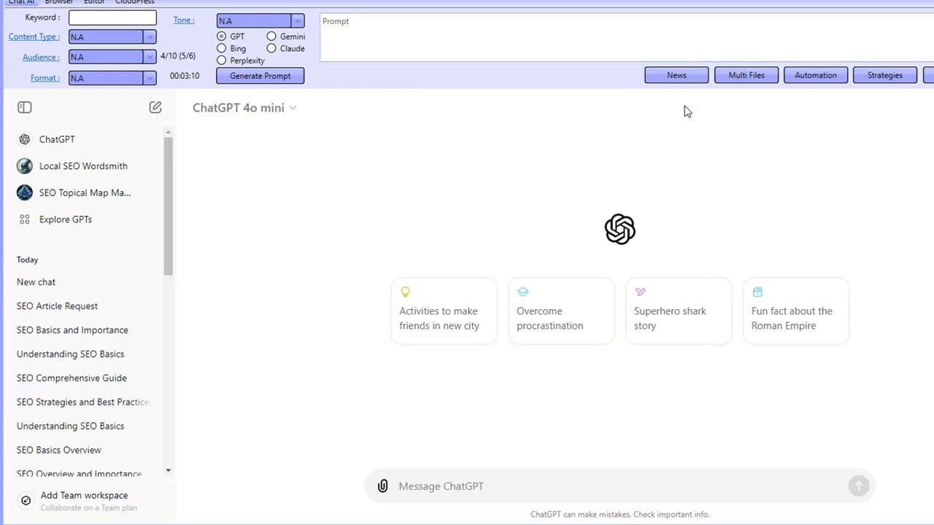
{"action": "left_click", "coordinate": [818, 77]}
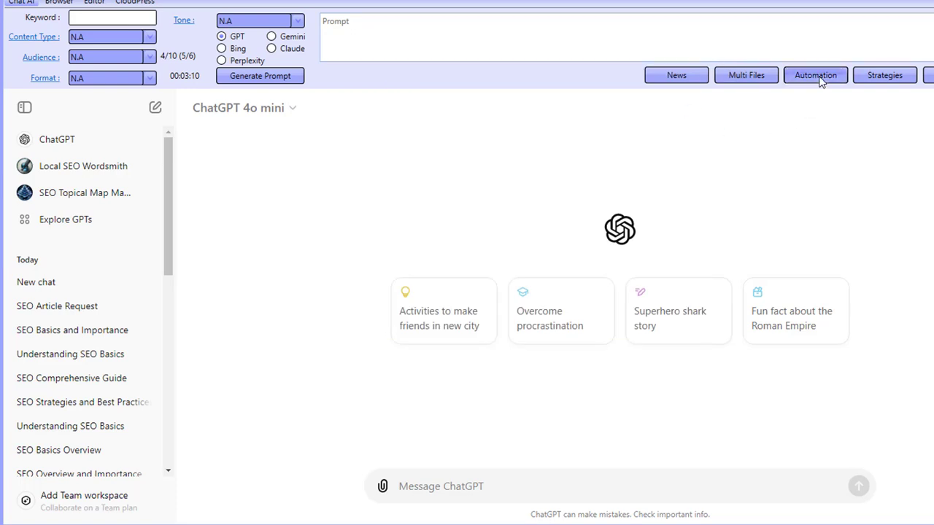
{"action": "left_click", "coordinate": [490, 347]}
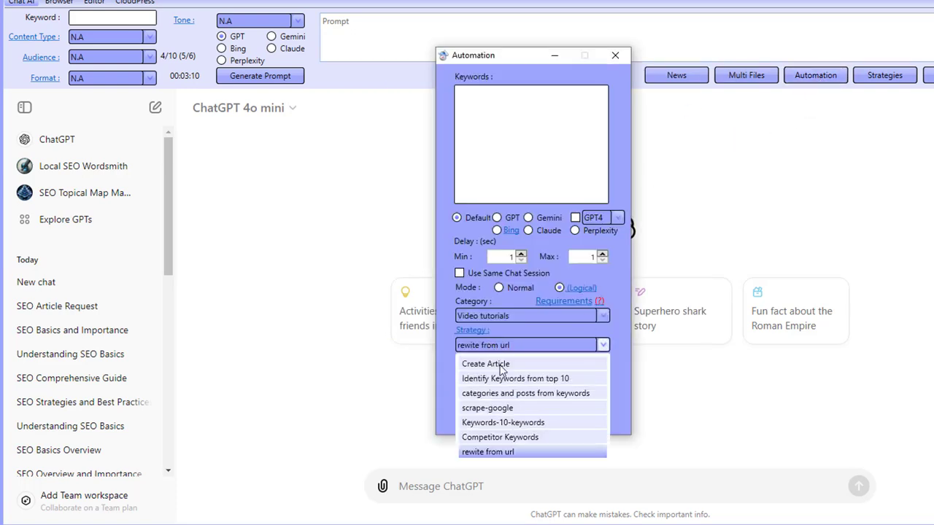
{"action": "left_click", "coordinate": [474, 88]}
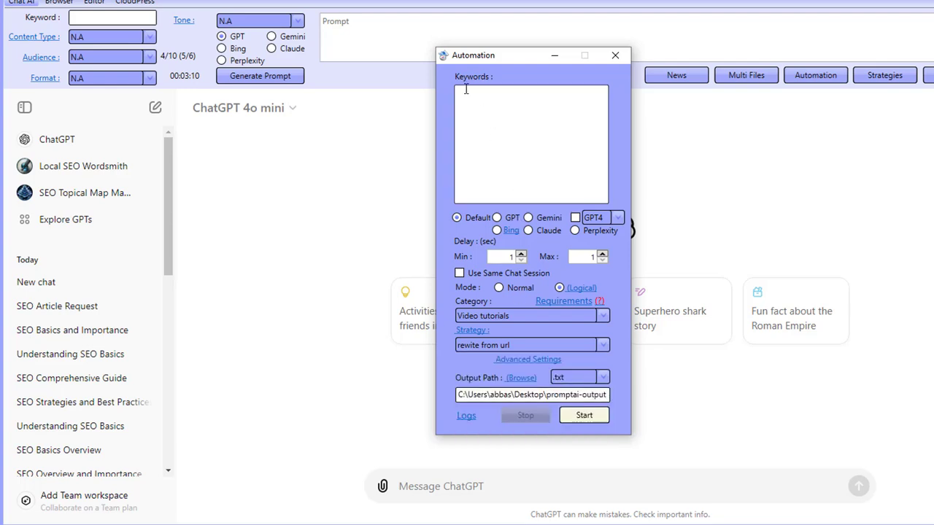
{"action": "left_click", "coordinate": [584, 291]}
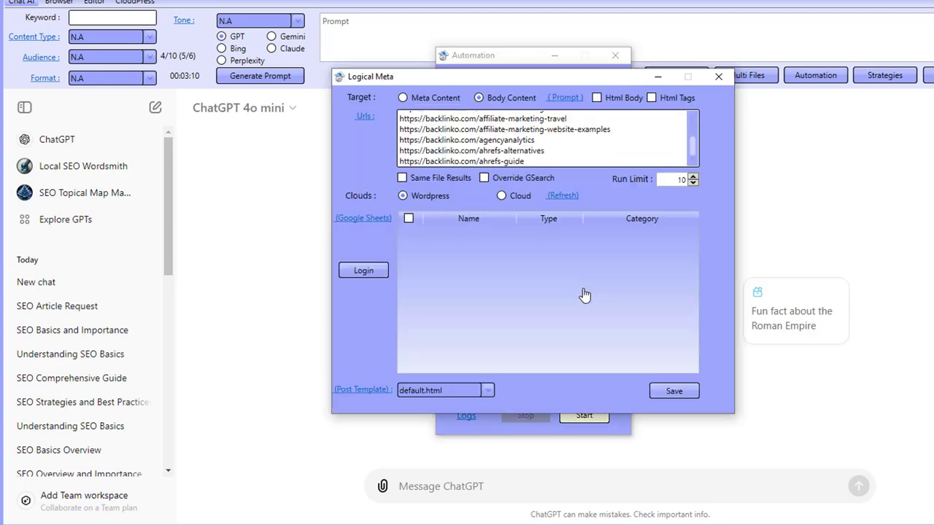
{"action": "left_click", "coordinate": [719, 76]}
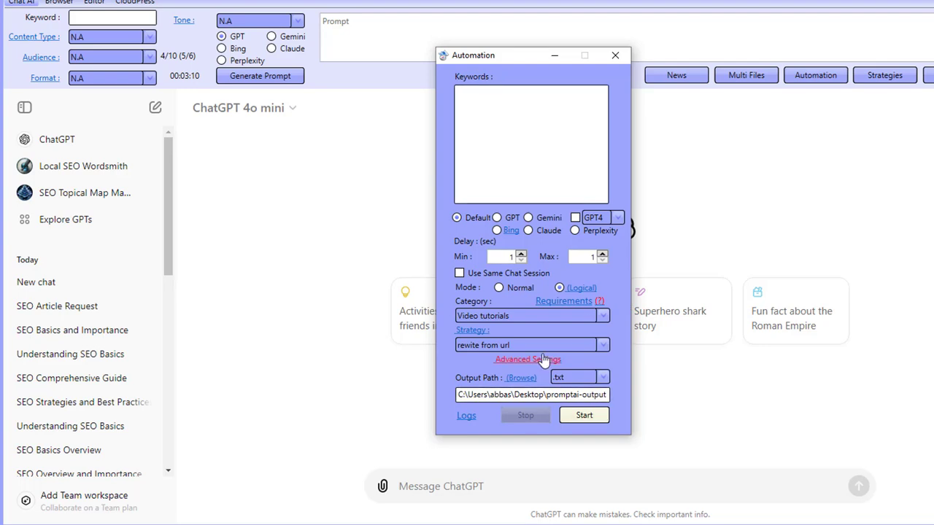
{"action": "left_click", "coordinate": [615, 55]}
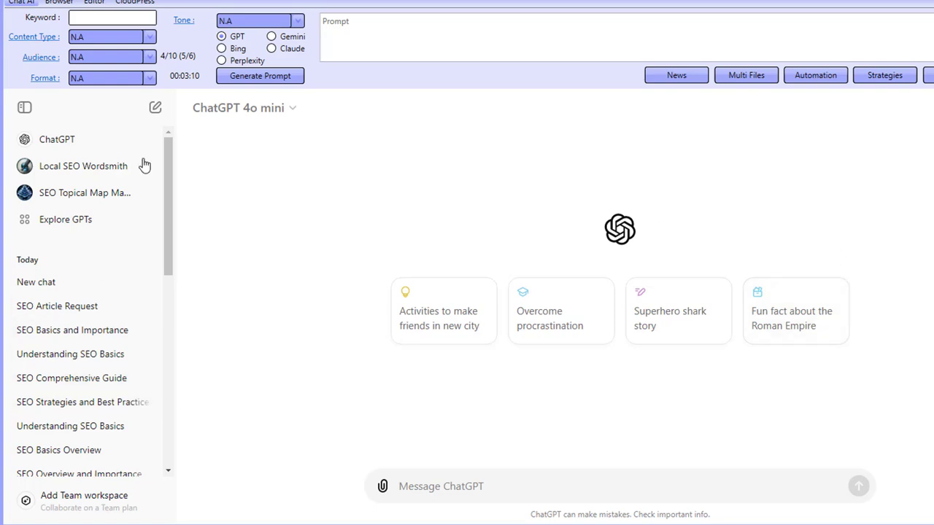
Cycle the chat engine through Gemini and Claude, ending on the Perplexity start page.
{"action": "left_click", "coordinate": [271, 37]}
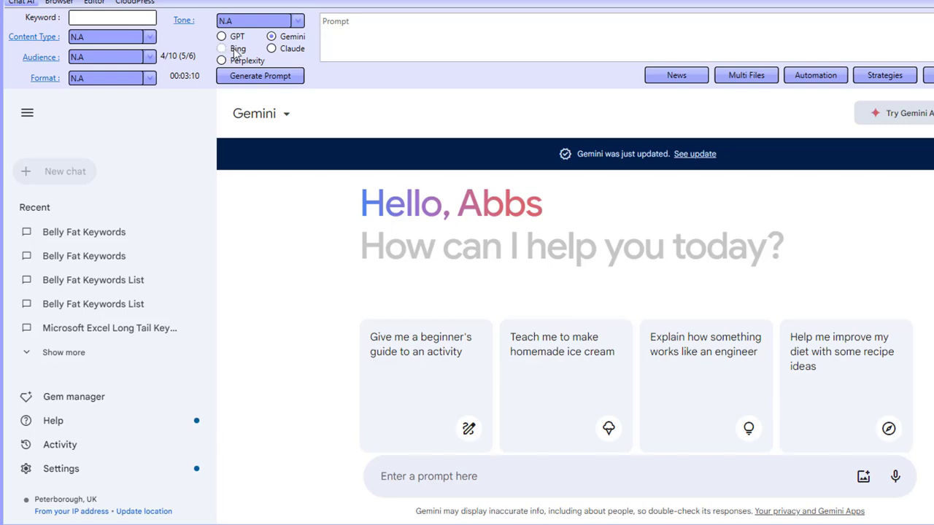
{"action": "left_click", "coordinate": [271, 48]}
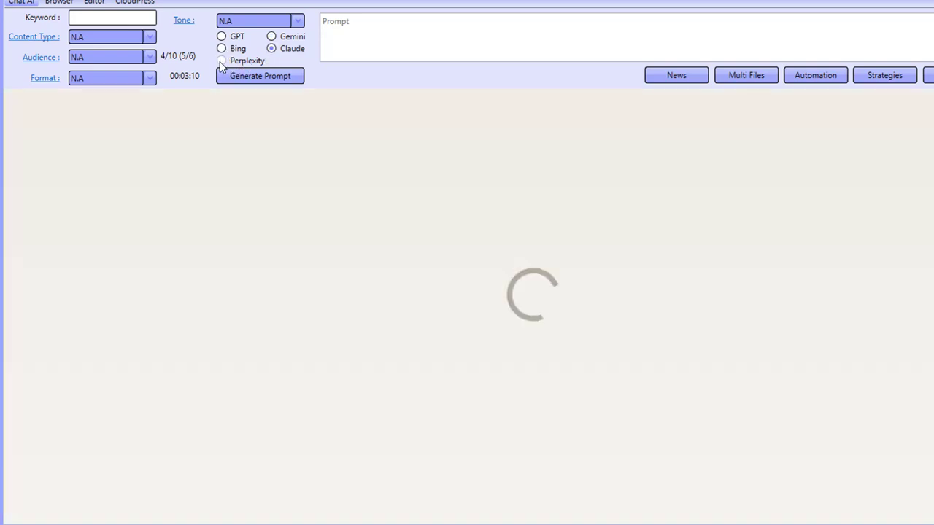
{"action": "left_click", "coordinate": [221, 60]}
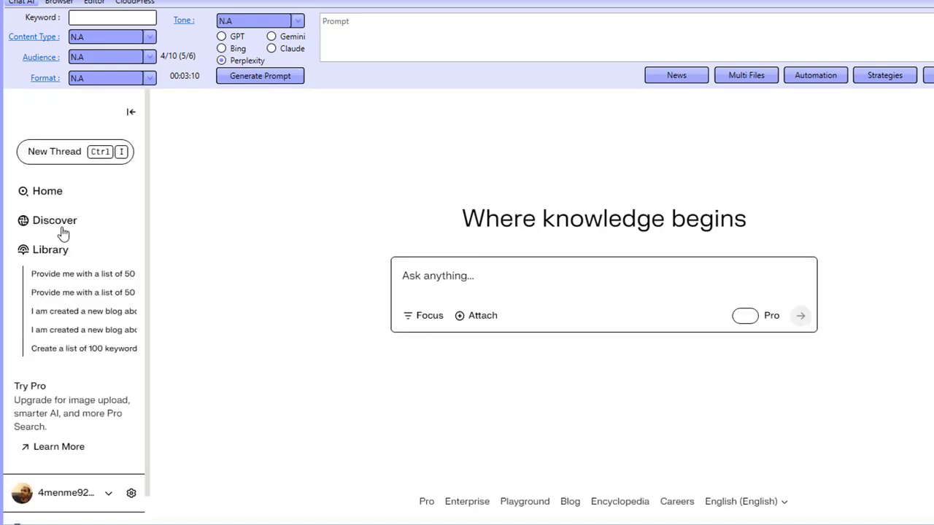